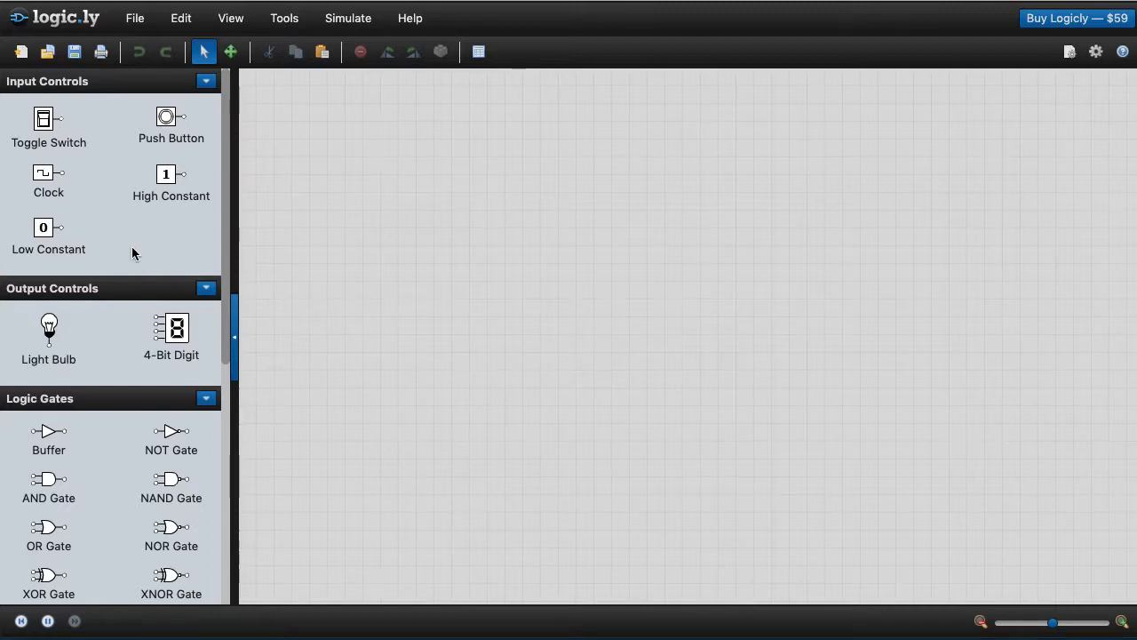
Place two toggle switches one above the other and an AND gate between them, offset toward the output side
left_click_drag(44, 119, 408, 201)
left_click_drag(46, 121, 408, 323)
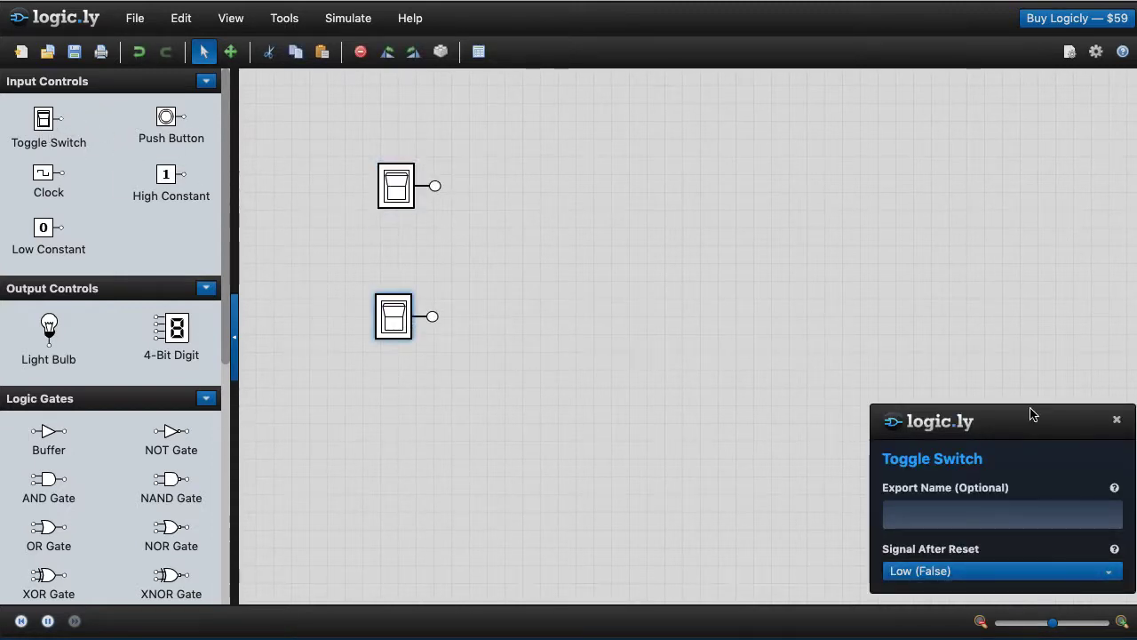
left_click(1117, 419)
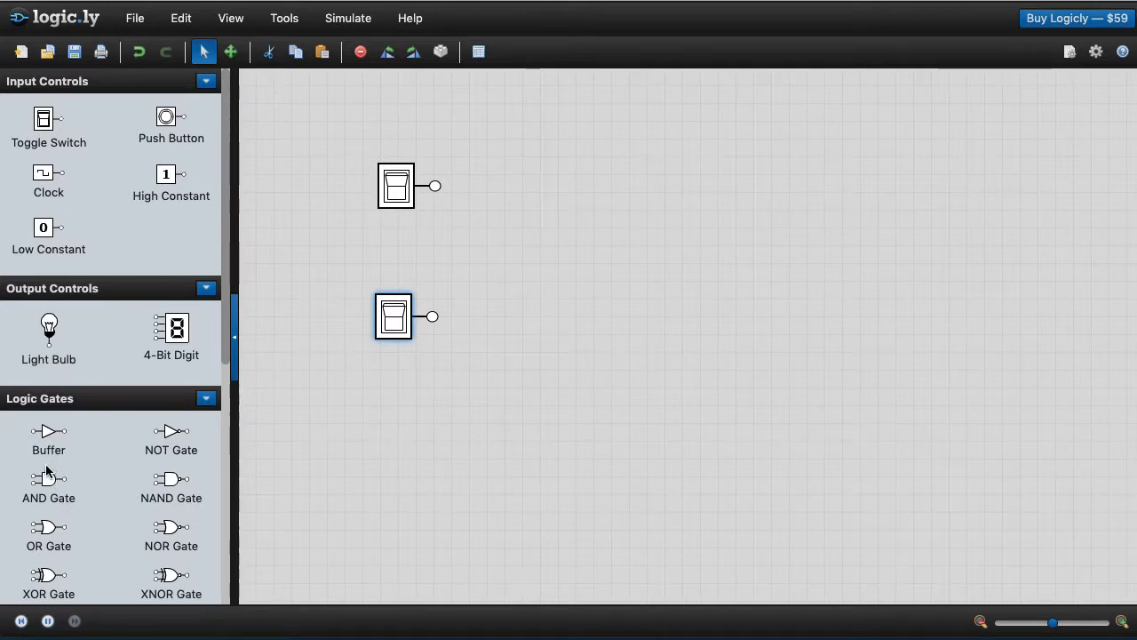
left_click_drag(49, 480, 526, 252)
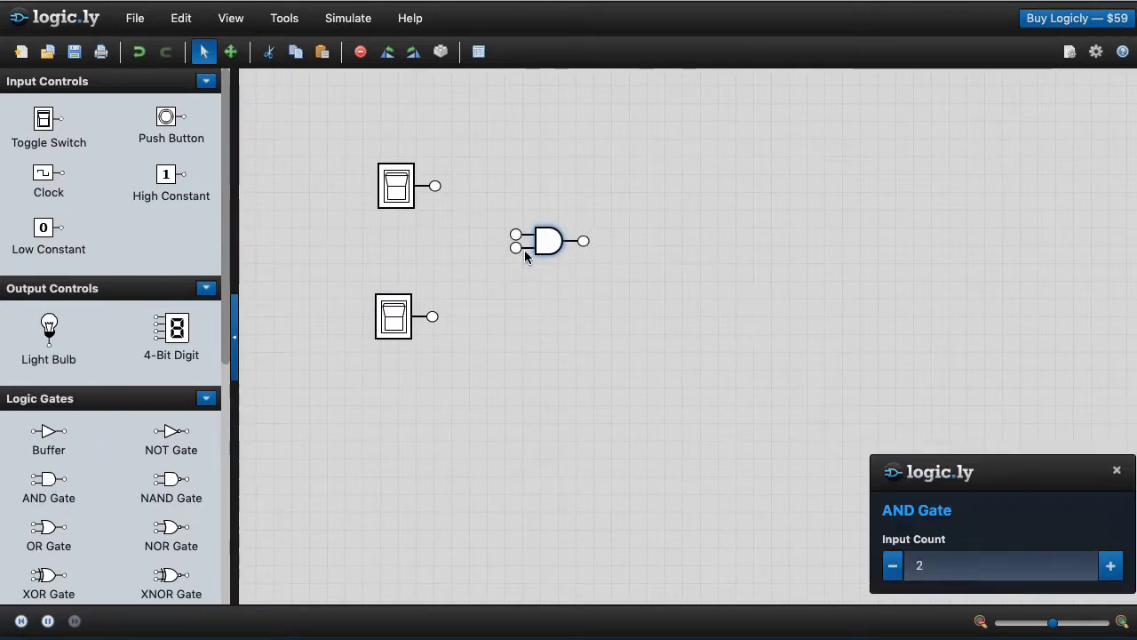
Wire both toggle switches to the AND gate's inputs and connect its output to a new light bulb
left_click_drag(434, 187, 520, 238)
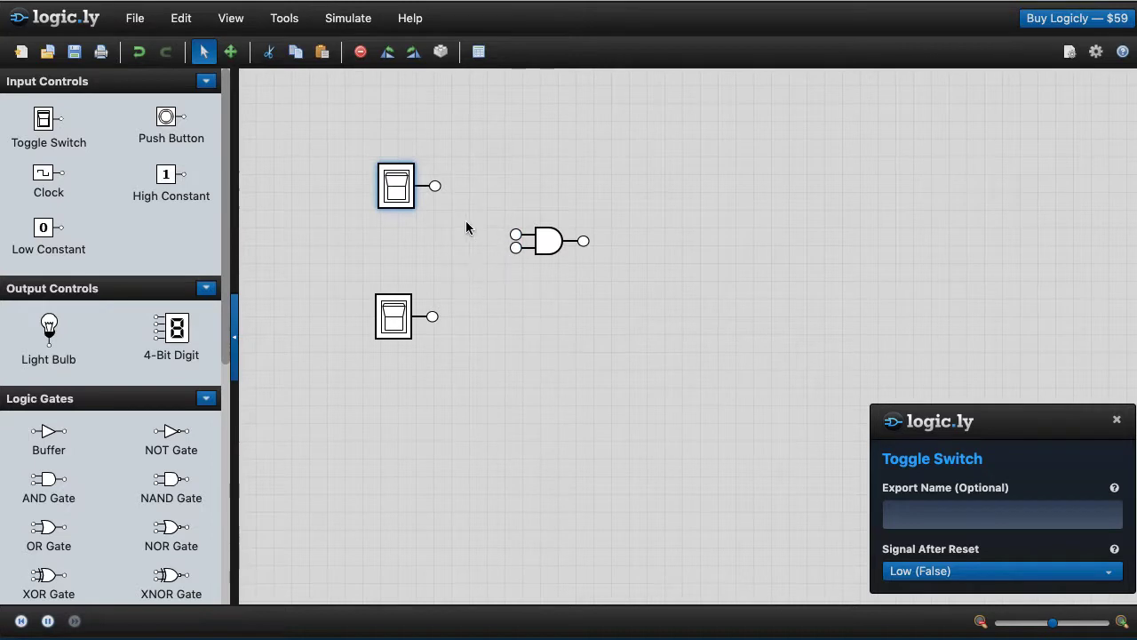
left_click_drag(434, 186, 516, 235)
left_click_drag(432, 316, 516, 247)
left_click_drag(49, 330, 725, 242)
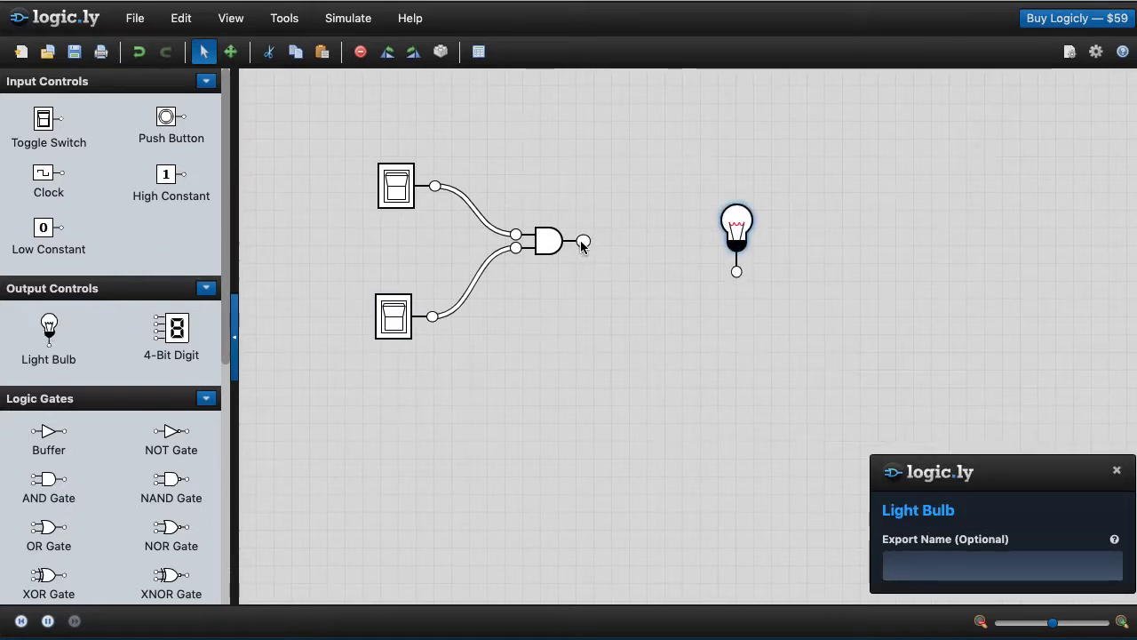
left_click_drag(582, 242, 736, 272)
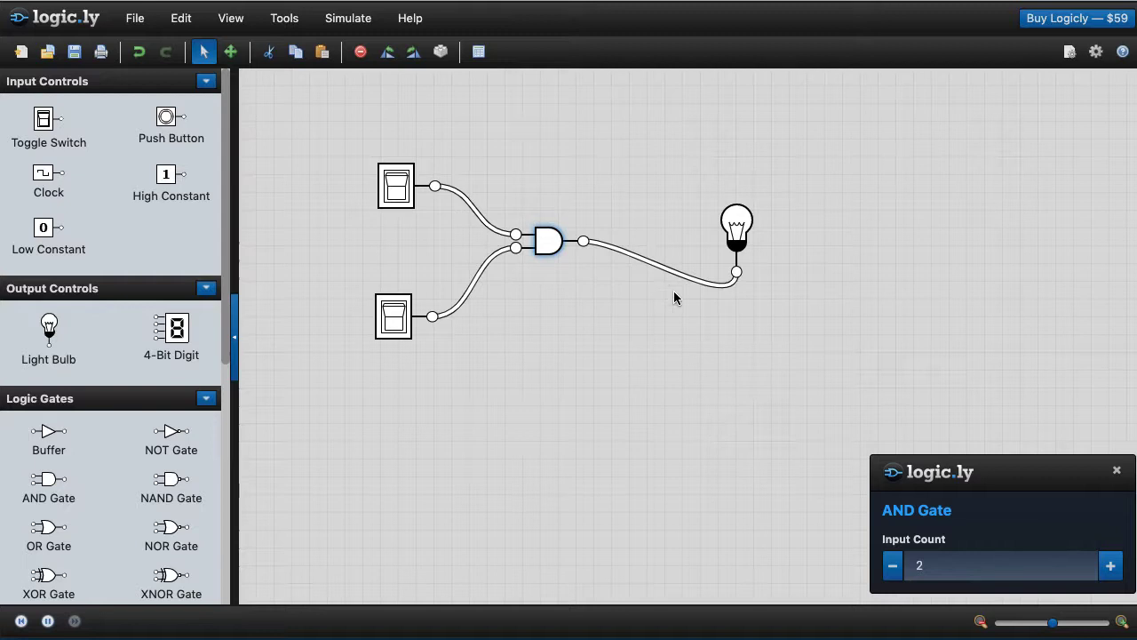
left_click(1111, 565)
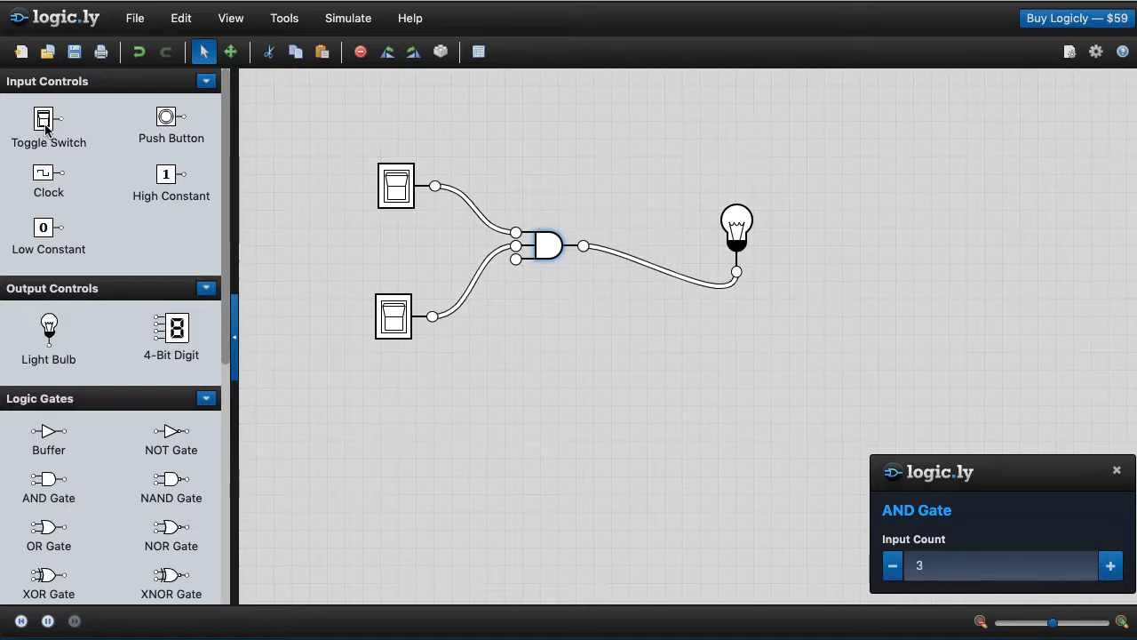
left_click_drag(44, 118, 392, 449)
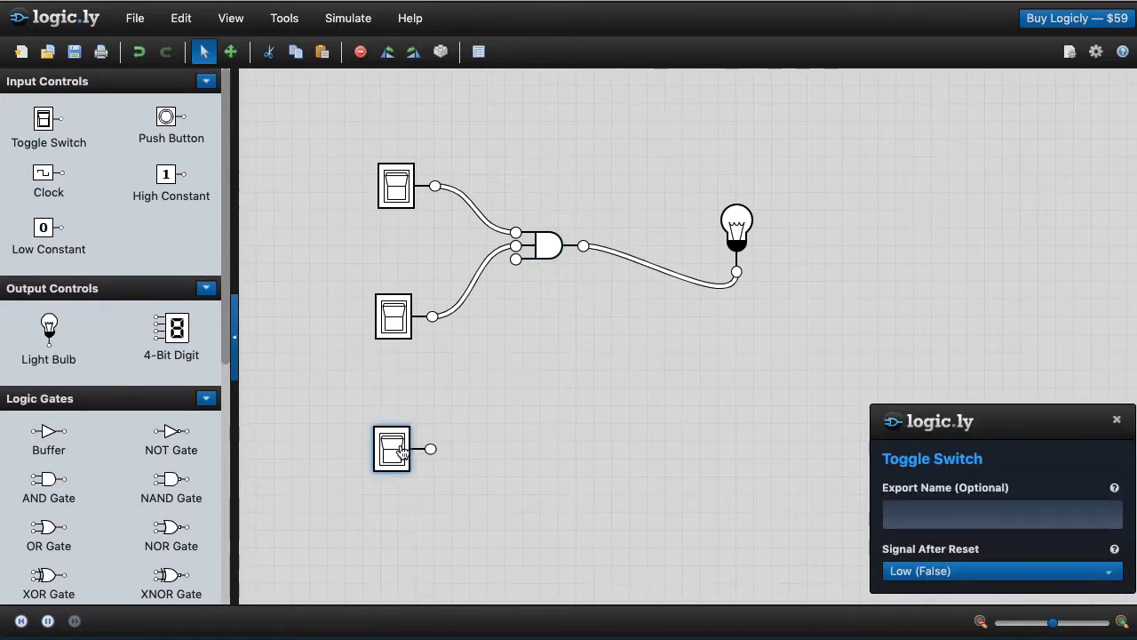
left_click(399, 450)
key("Delete")
left_click(542, 252)
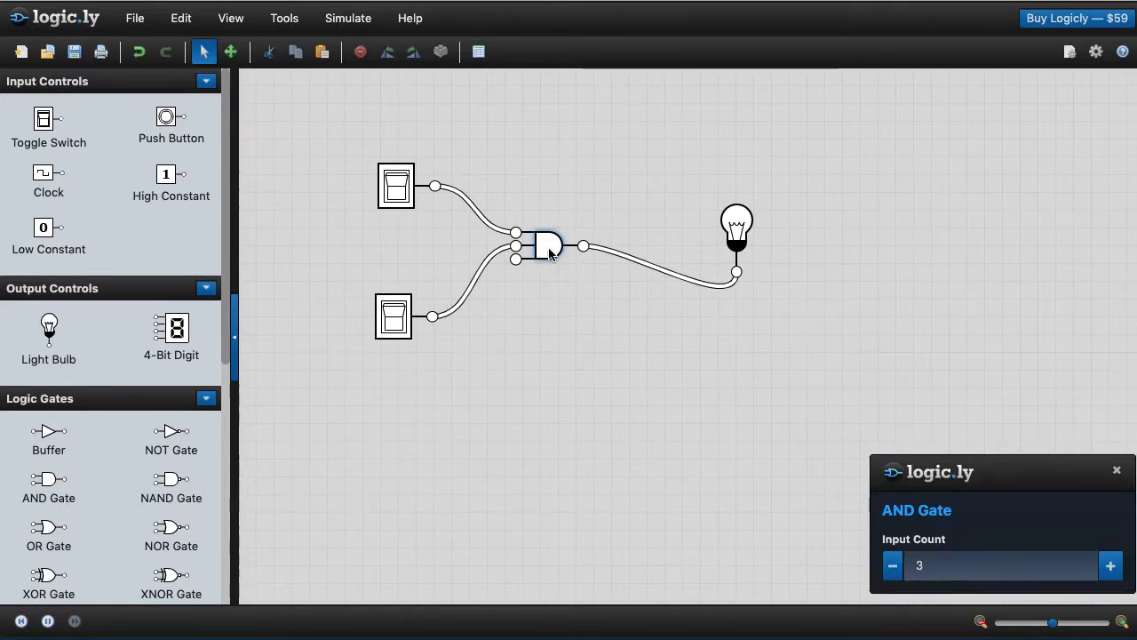
left_click(895, 567)
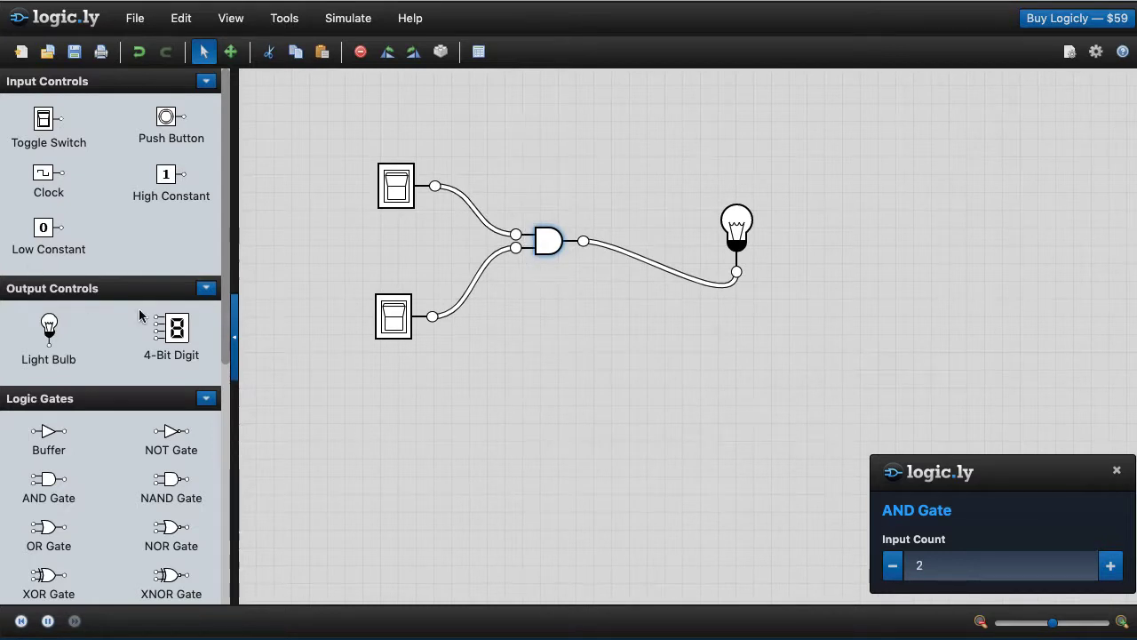
Add a label reading "Input 1" and place it beside the upper toggle switch
scroll(218, 402, "down", 3)
scroll(218, 404, "down", 6)
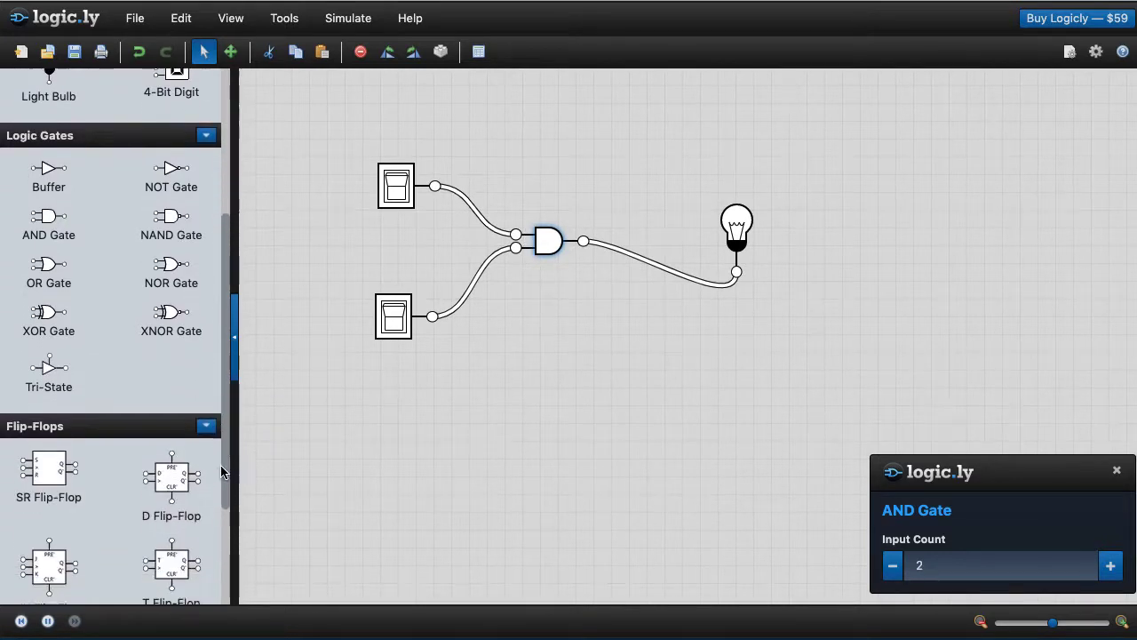
left_click_drag(41, 512, 544, 329)
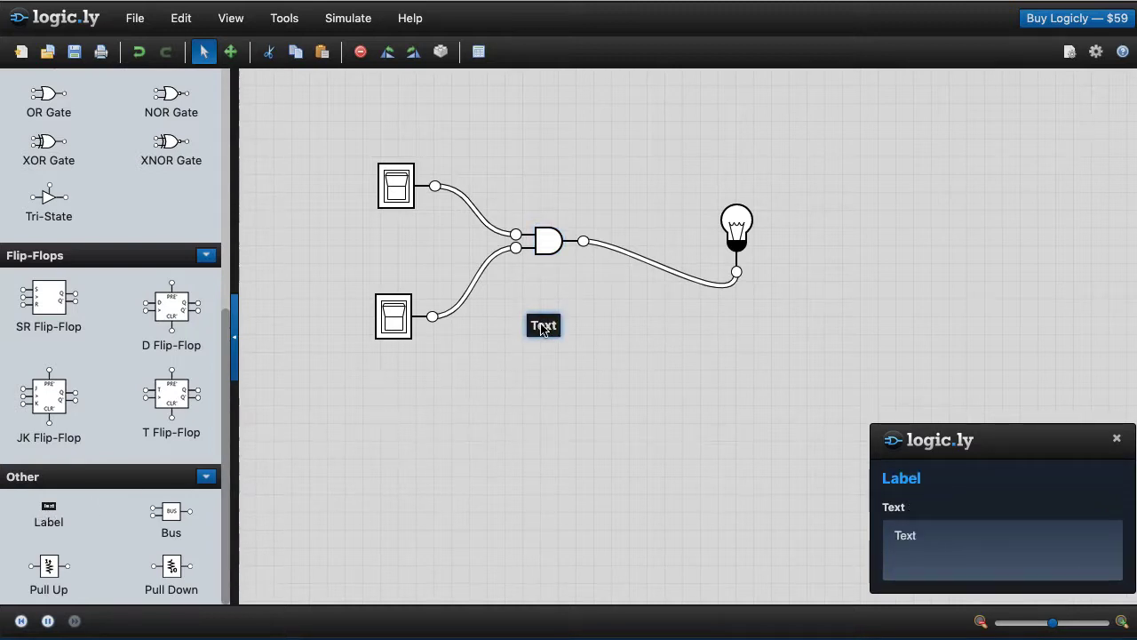
left_click_drag(922, 533, 870, 532)
type("Input 1")
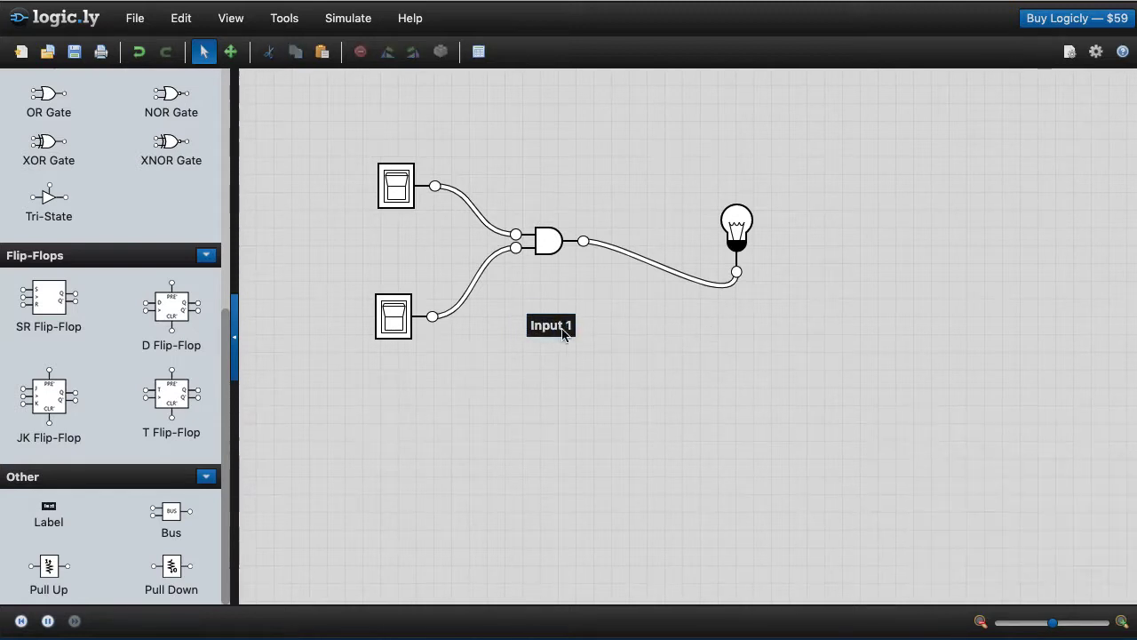
left_click_drag(559, 329, 358, 189)
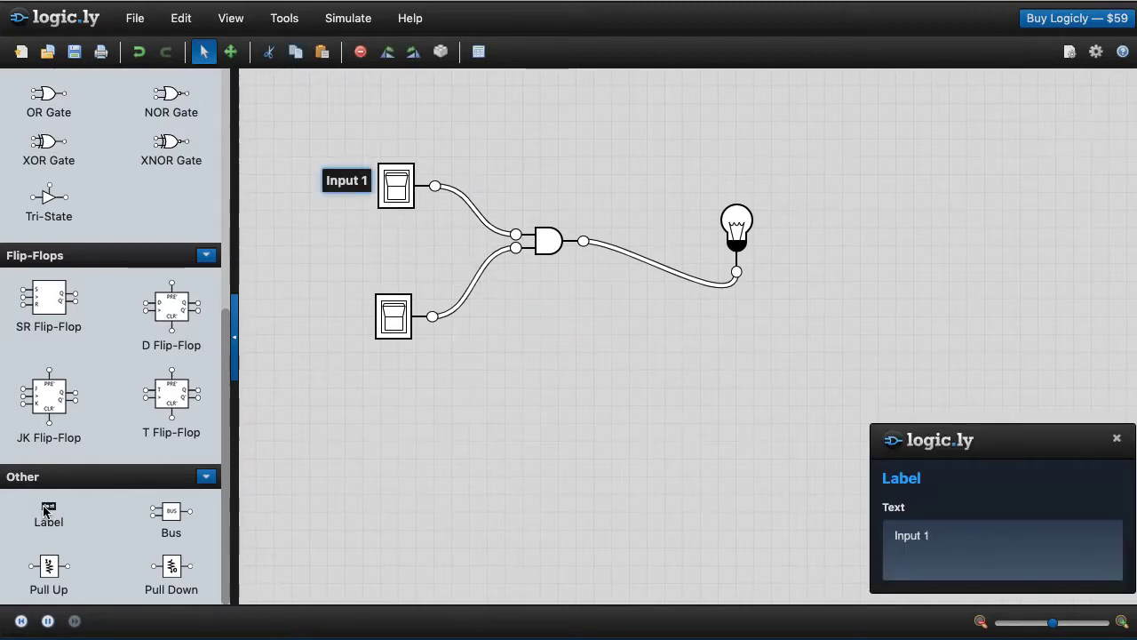
Add a label reading "Input 2" beside the lower toggle switch
left_click_drag(46, 516, 345, 323)
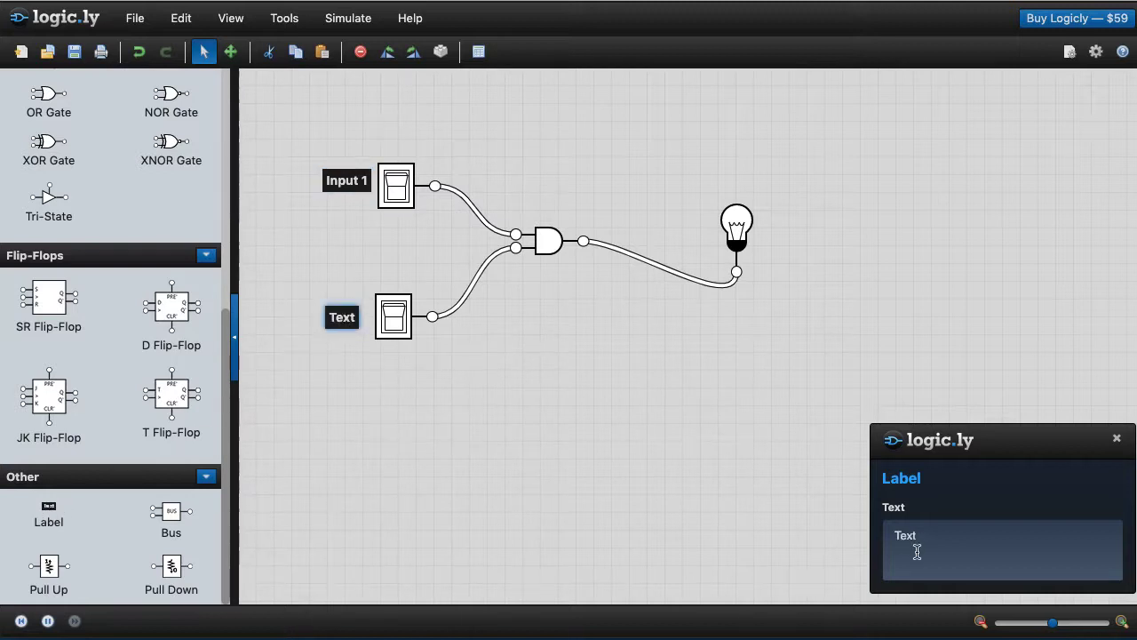
double_click(925, 545)
type("Input 2")
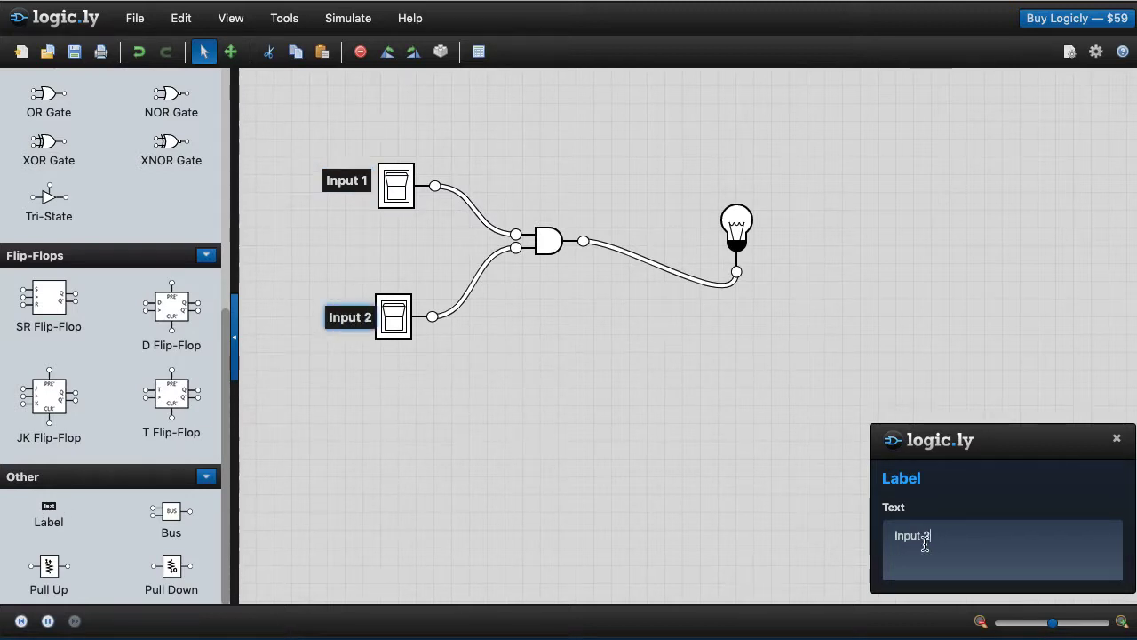
left_click(754, 410)
Add a label reading "Output" beside the light bulb
left_click_drag(49, 515, 782, 260)
double_click(939, 531)
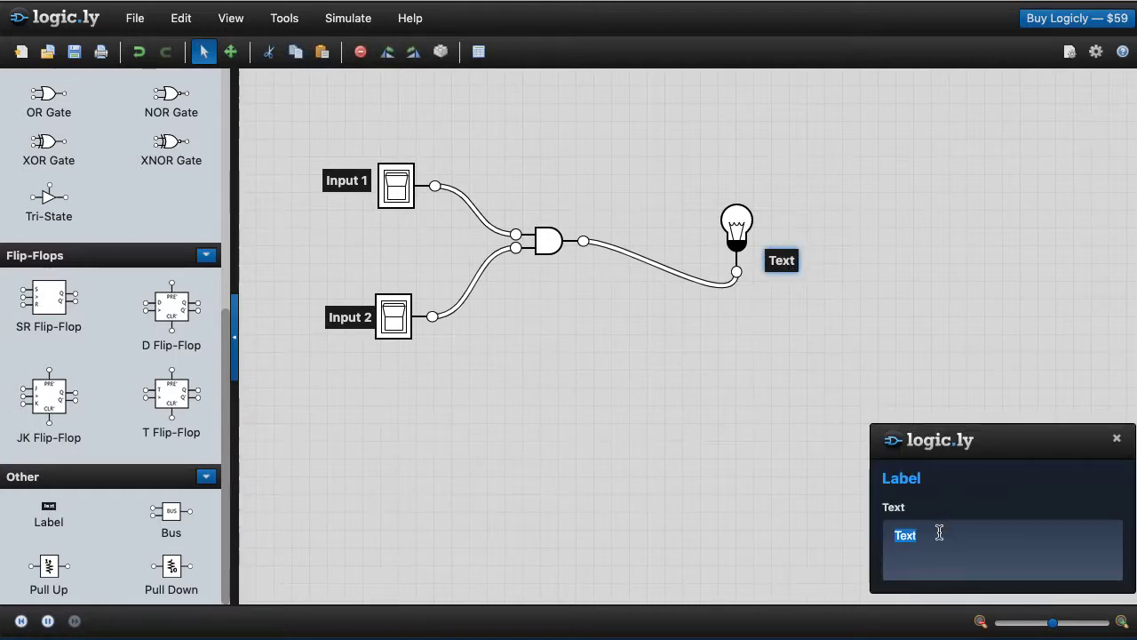
type("Output")
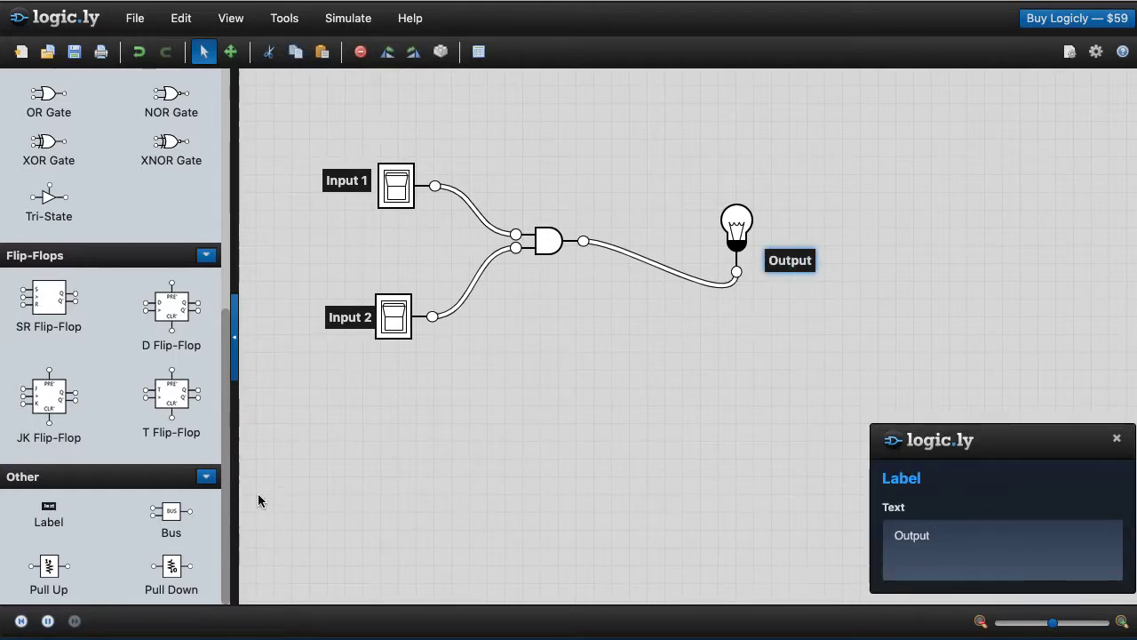
Add an "Input | Output" label below the AND gate and shift the Input 2 label slightly away from its switch
left_click_drag(49, 510, 583, 359)
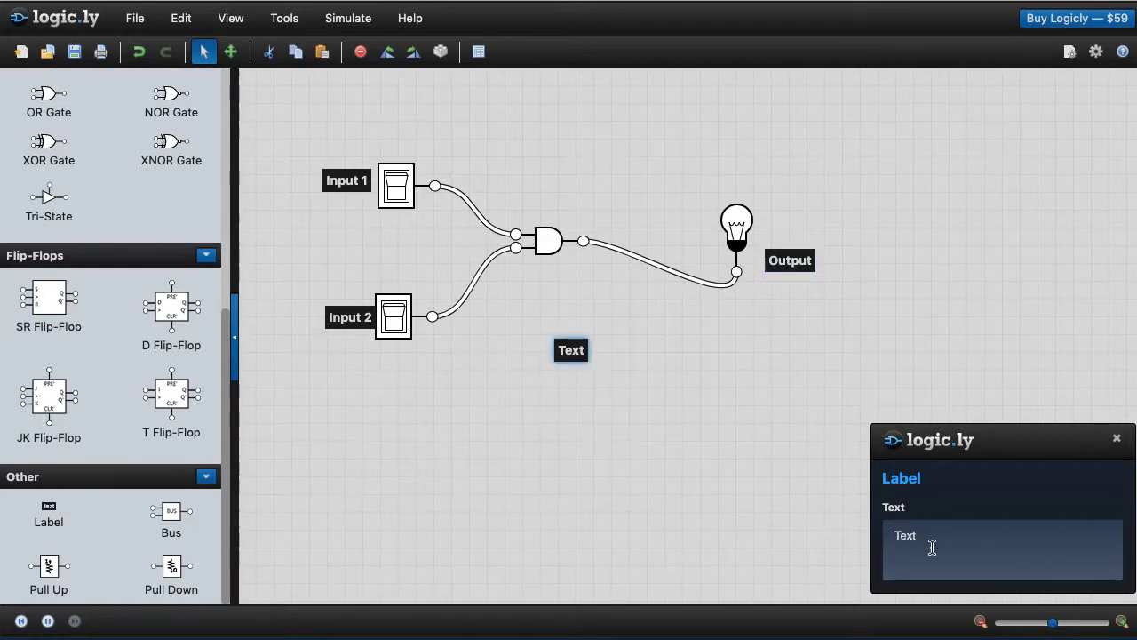
double_click(931, 535)
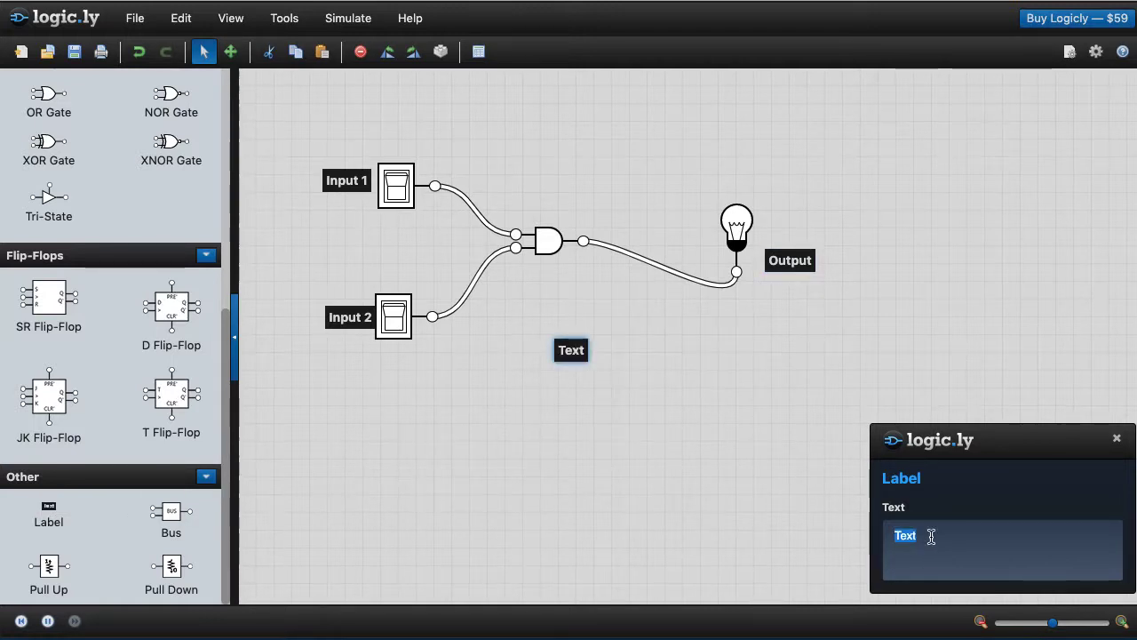
type("Input I")
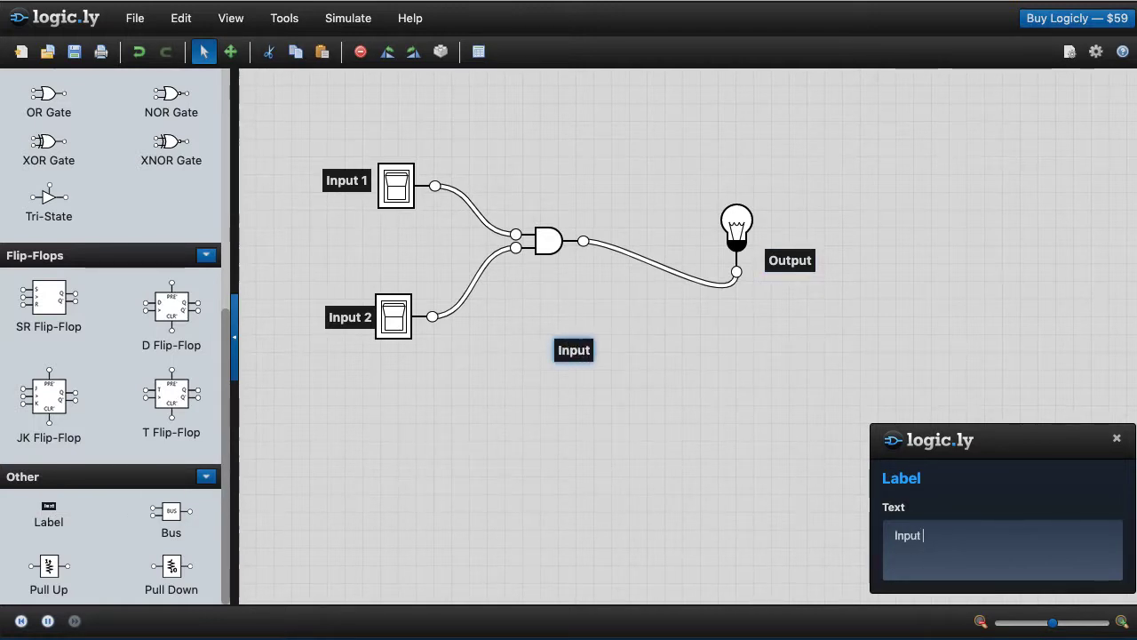
type(" Out")
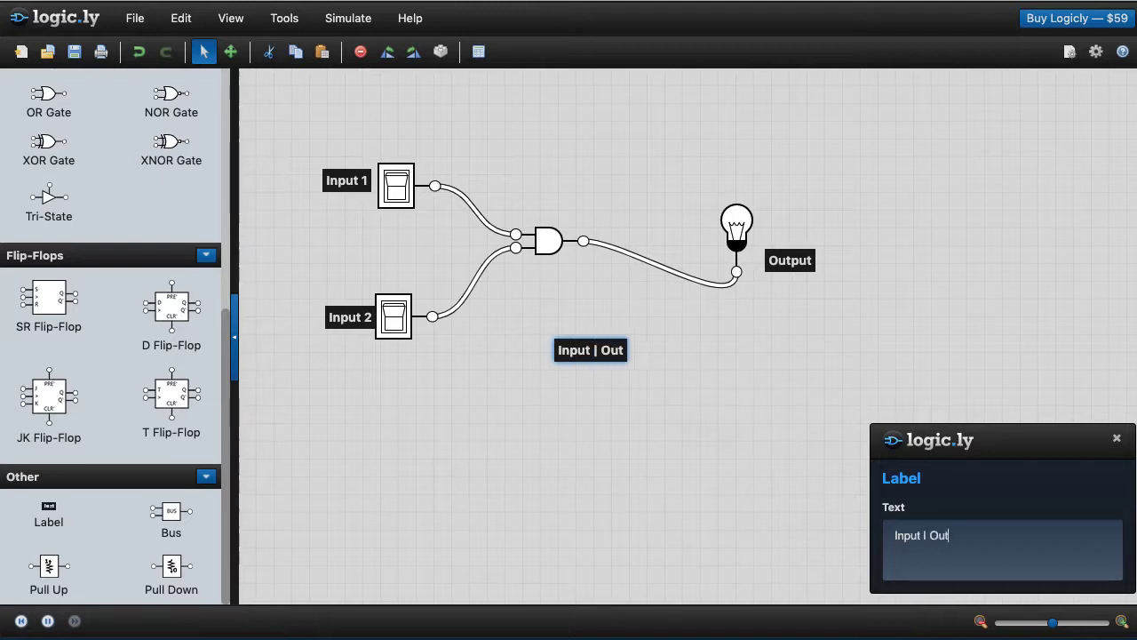
type("put")
left_click(634, 399)
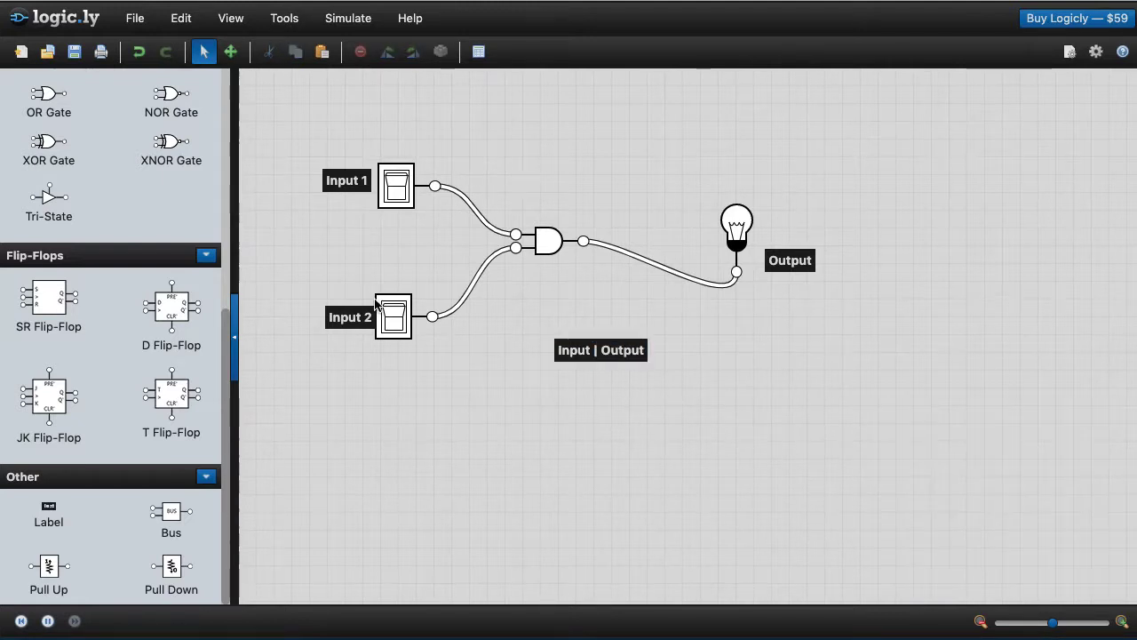
left_click_drag(349, 317, 338, 317)
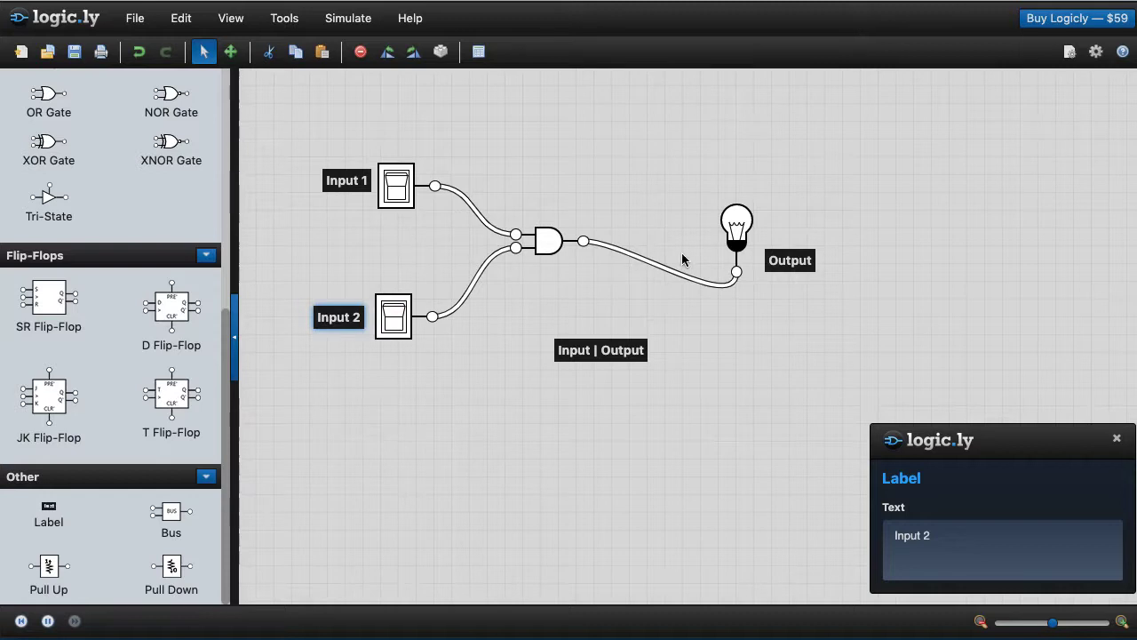
Test the circuit by switching Input 1 on and back off
left_click(407, 186)
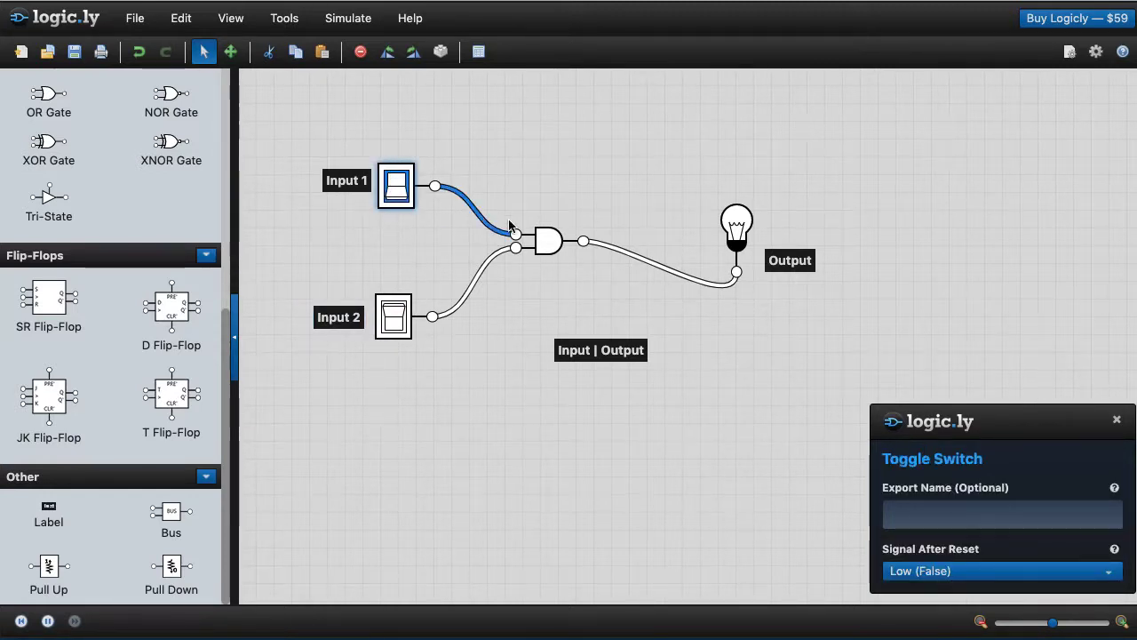
left_click(395, 193)
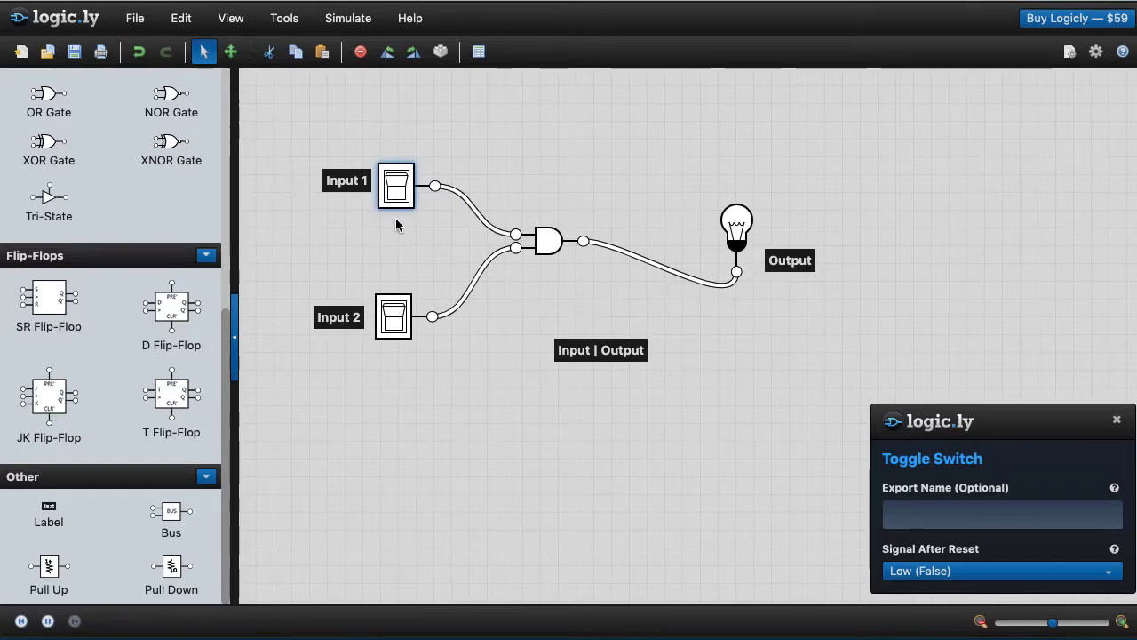
Add the truth table rows "0 0 | 0" and "1 0 | 0" beneath the heading in the Input | Output label
left_click(615, 355)
left_click(973, 535)
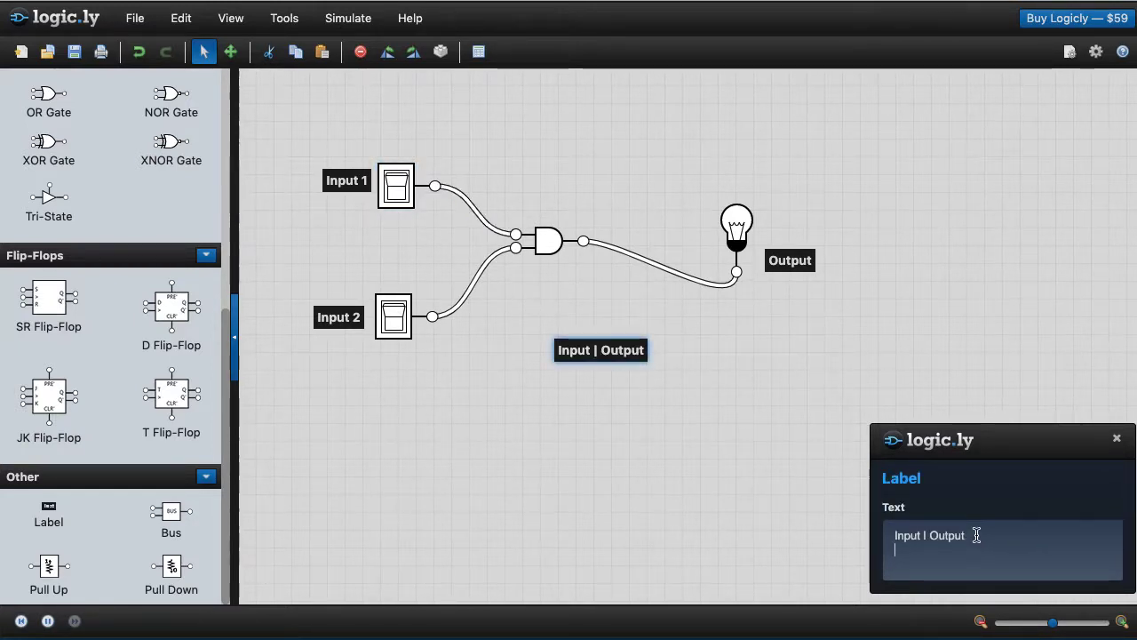
key("Return")
type("0 0")
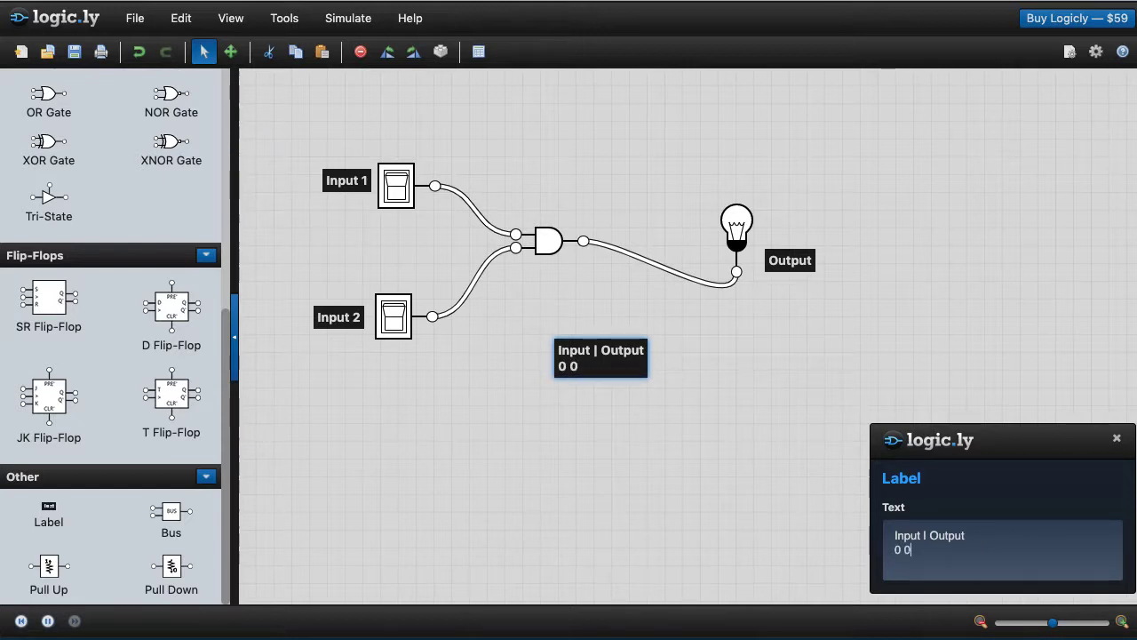
type(" | 0")
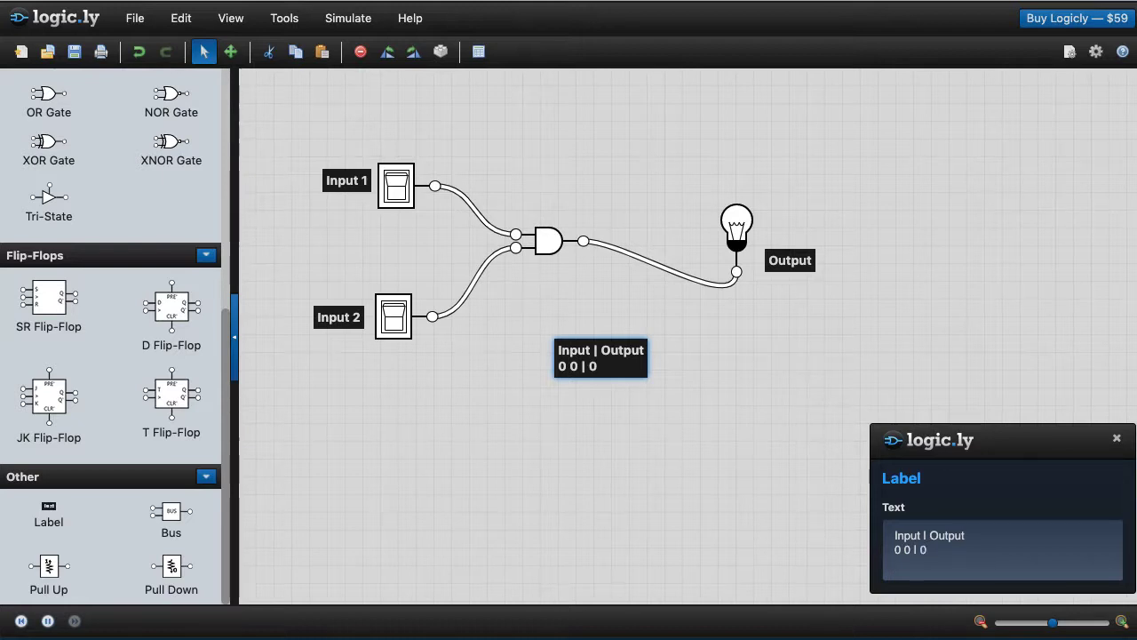
key("Return")
type("1 0")
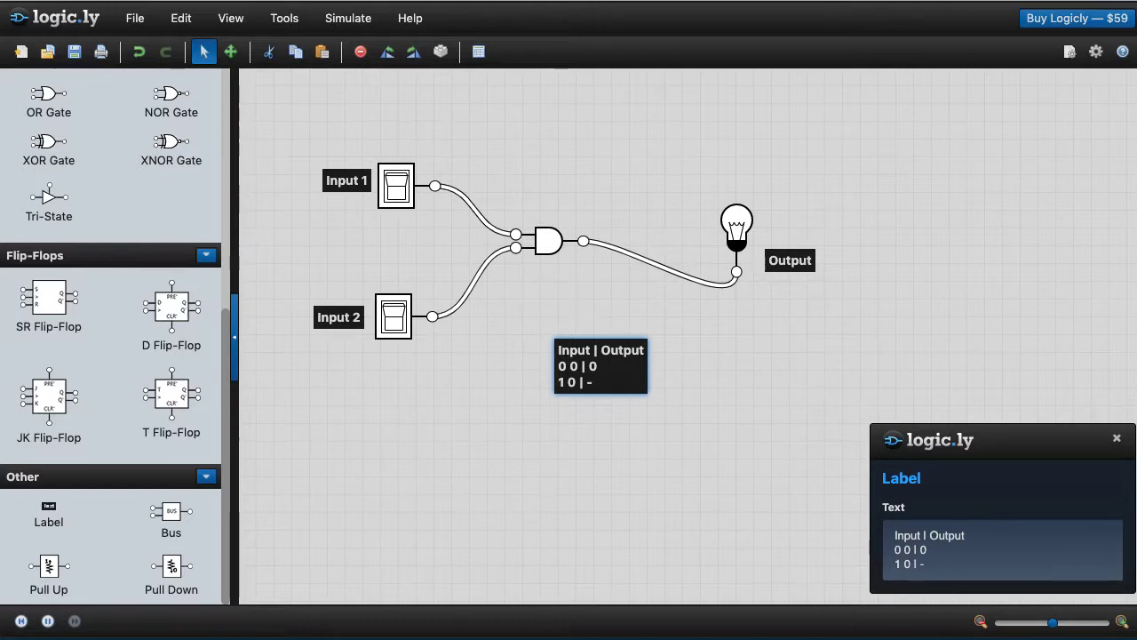
type(" | 0")
left_click(419, 211)
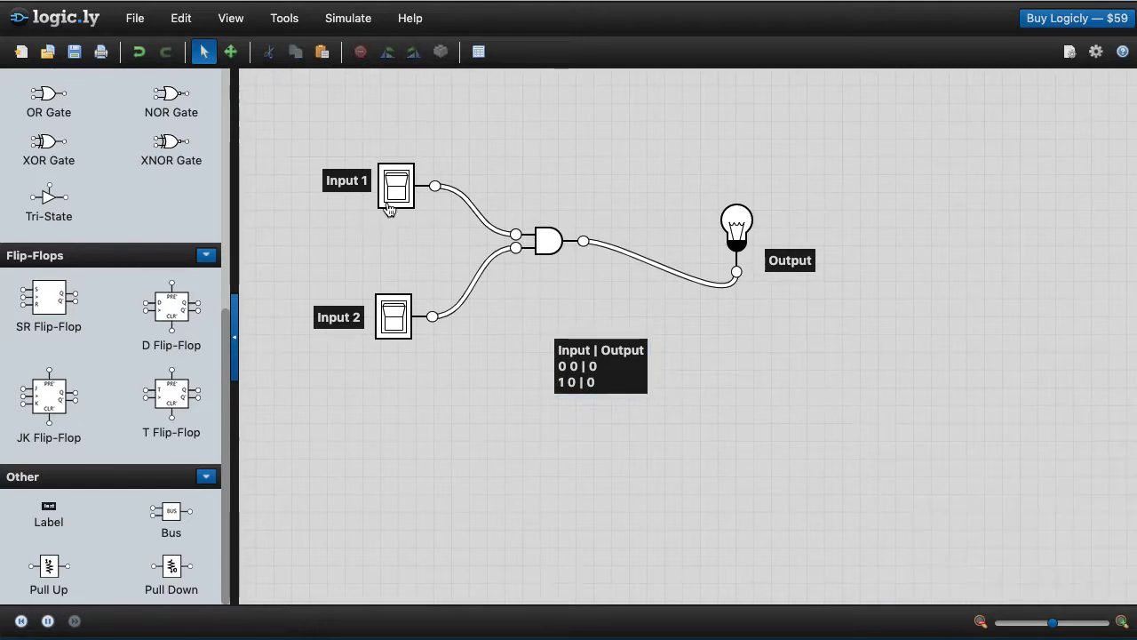
Switch on both Input 2 and Input 1 to test the gate with two high inputs
left_click(394, 309)
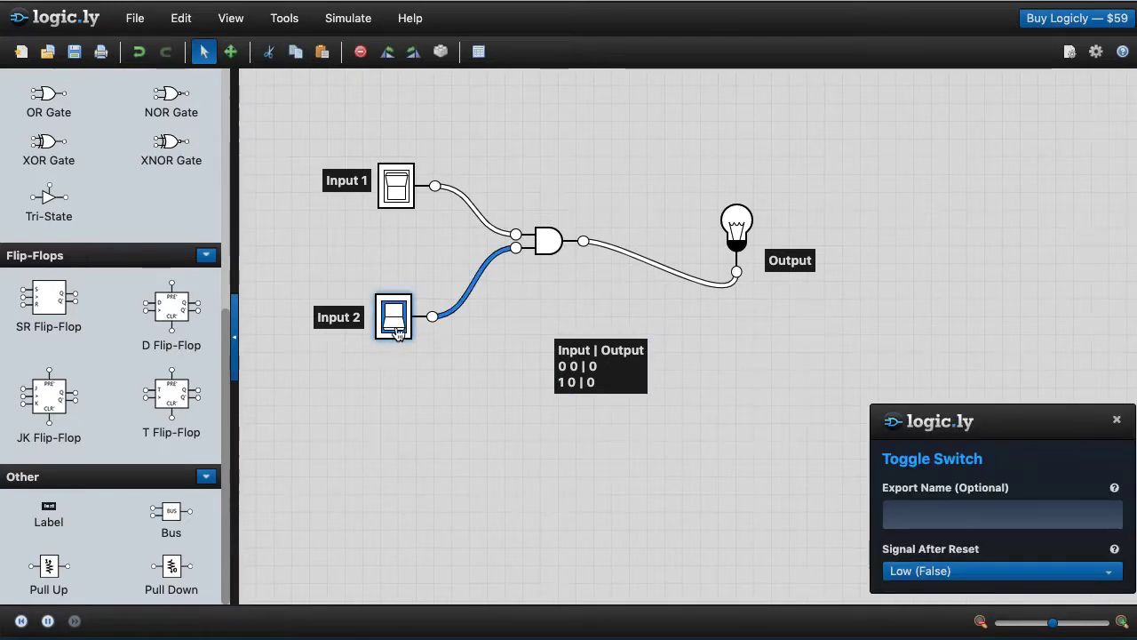
left_click(395, 190)
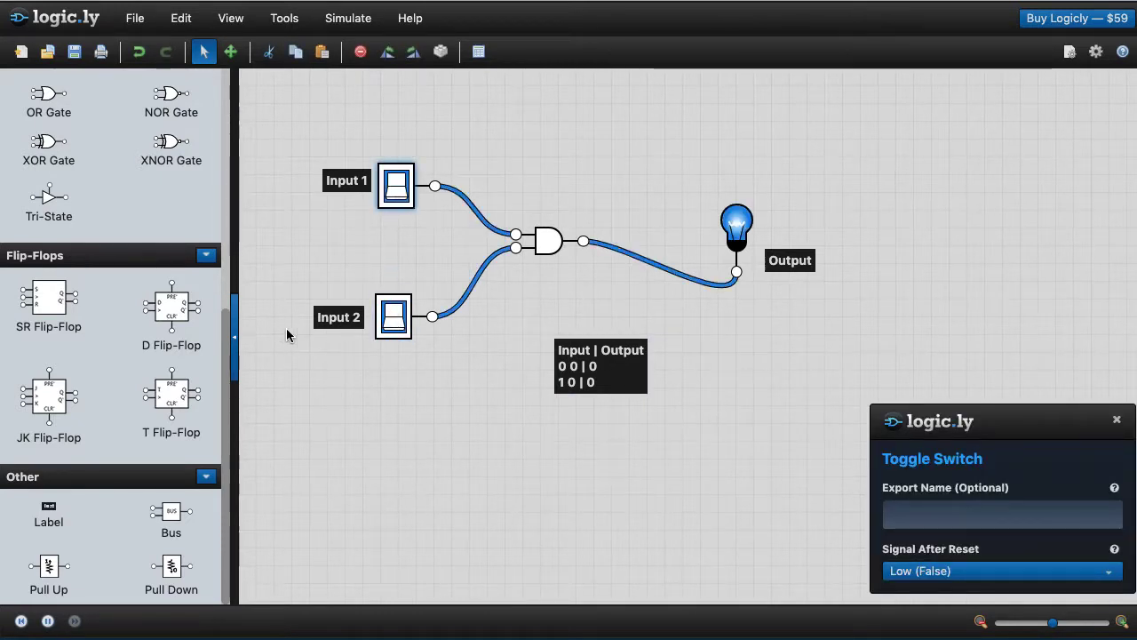
Add the truth table rows "0 1 | 0" and "1 1 | 1" to the end of the Input | Output label
left_click(611, 380)
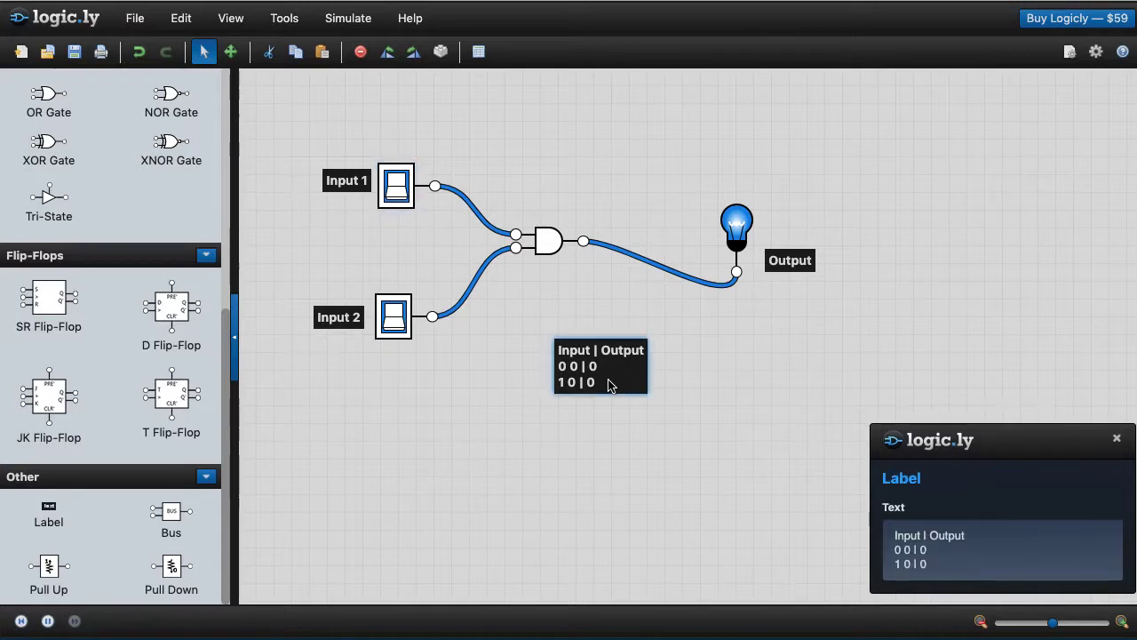
left_click(931, 558)
key("Return")
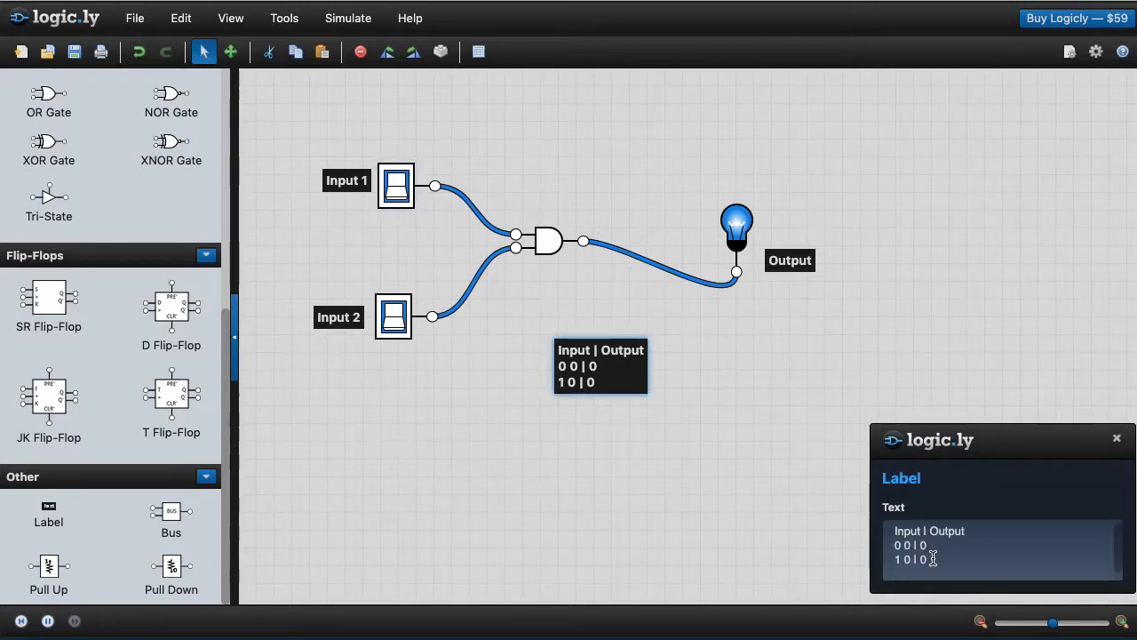
type("0 1")
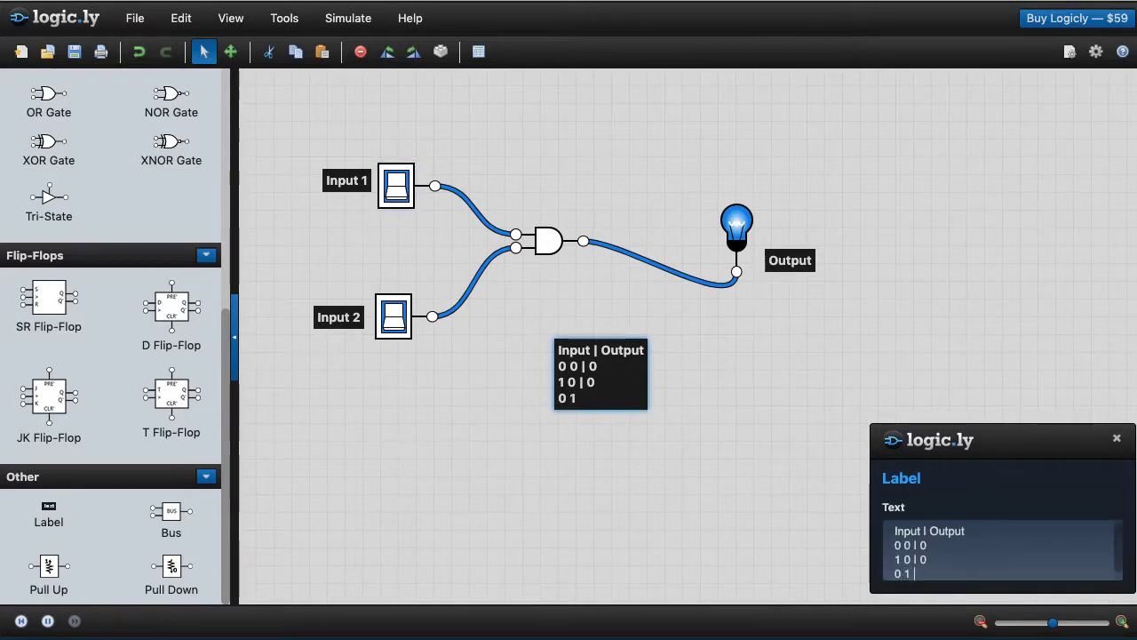
type(" |")
type(" -")
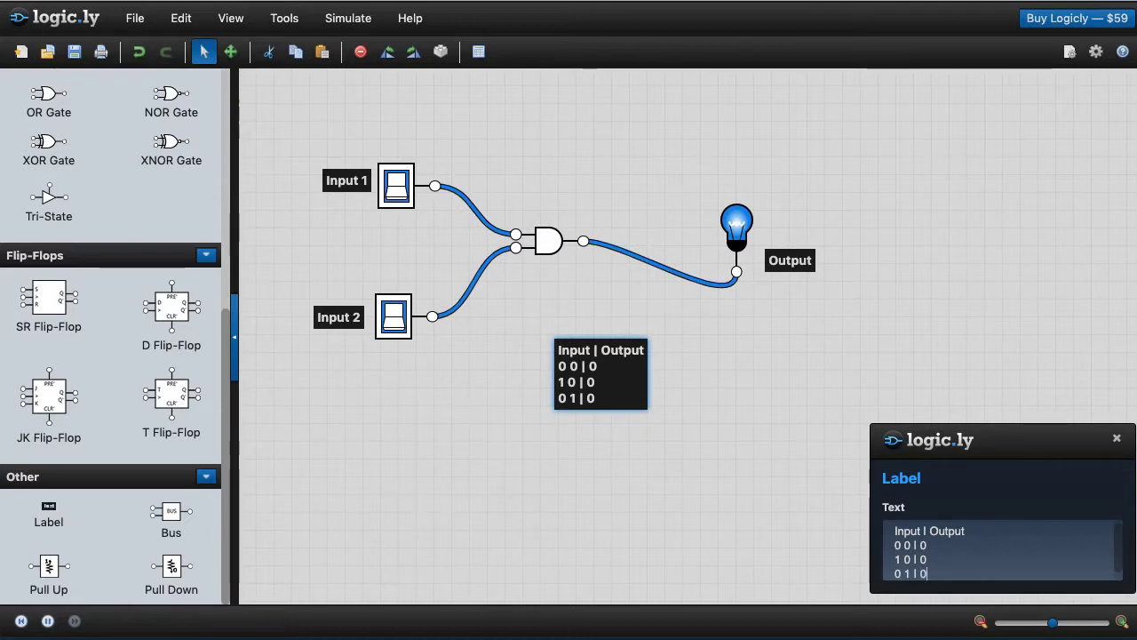
key("Return")
type("1 1")
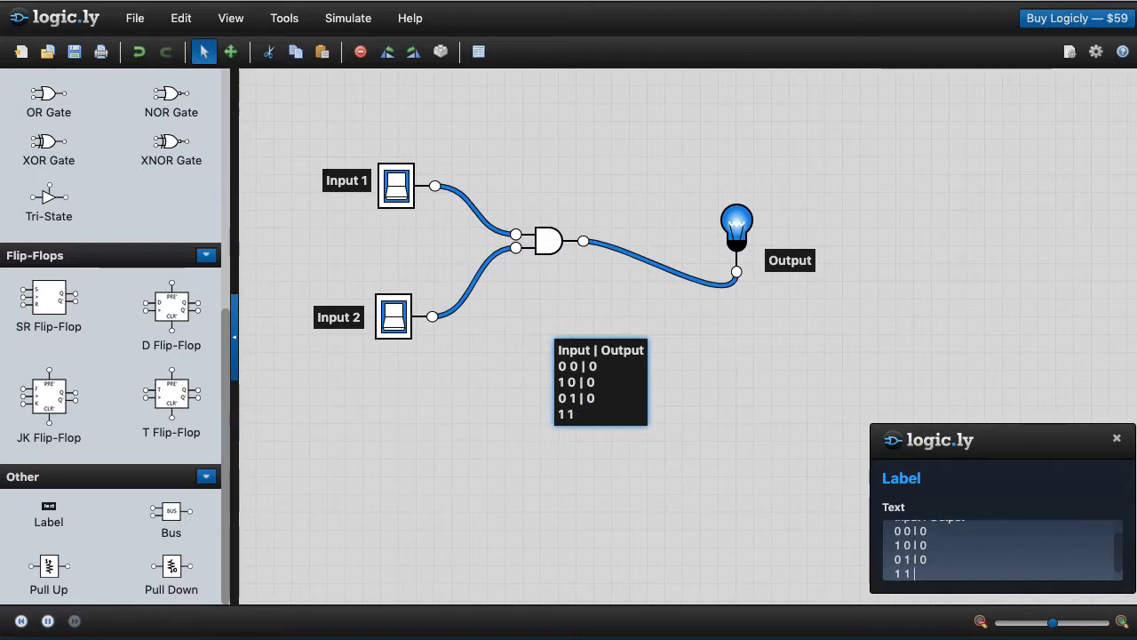
type(" | 1")
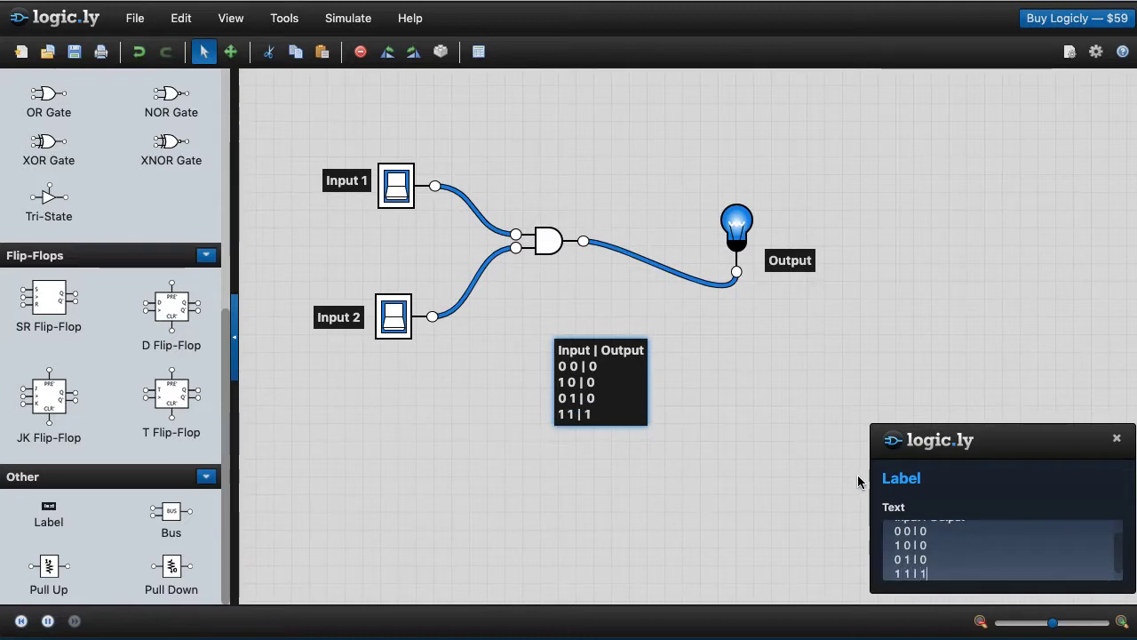
Try to align the truth table rows under the heading by inserting extra spaces in the label text
scroll(582, 377, "up", 2)
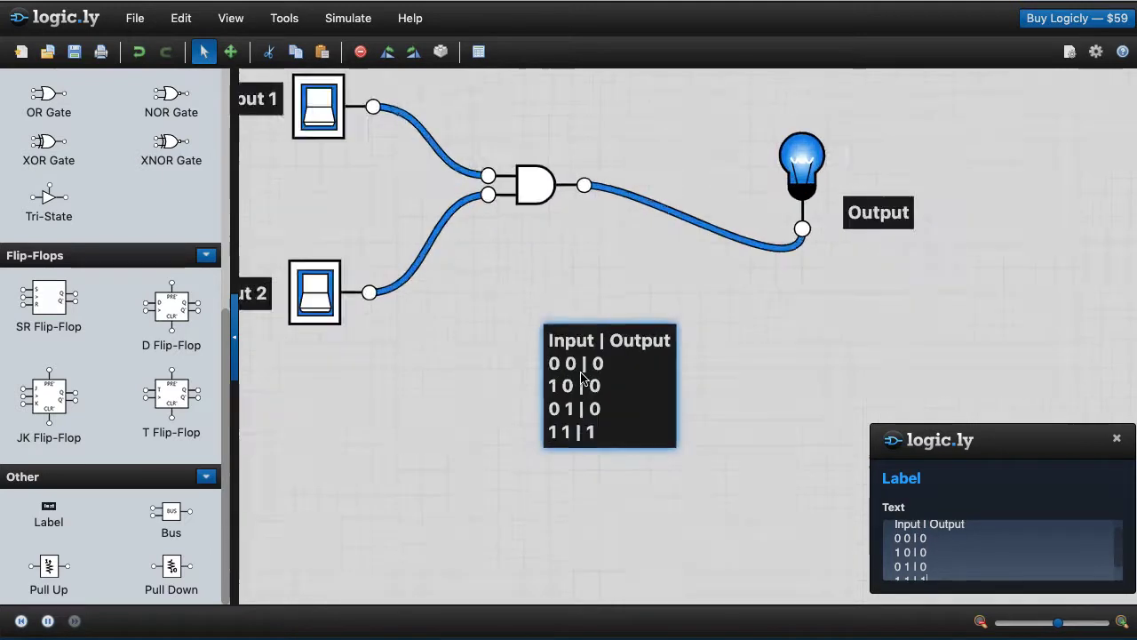
scroll(582, 378, "up", 1)
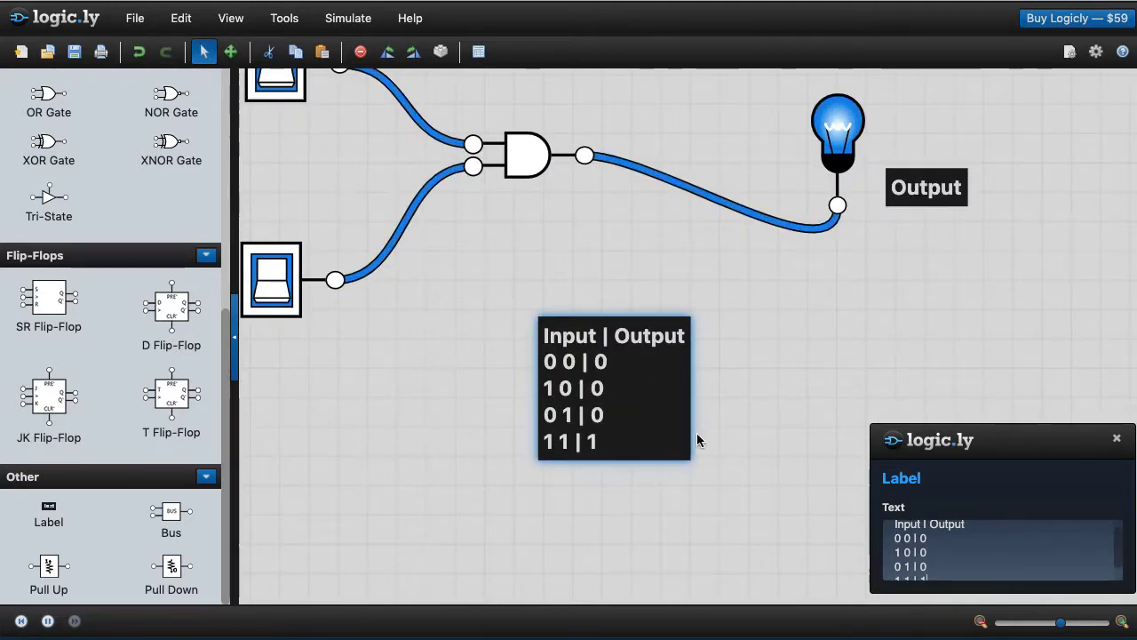
left_click_drag(1059, 622, 1053, 623)
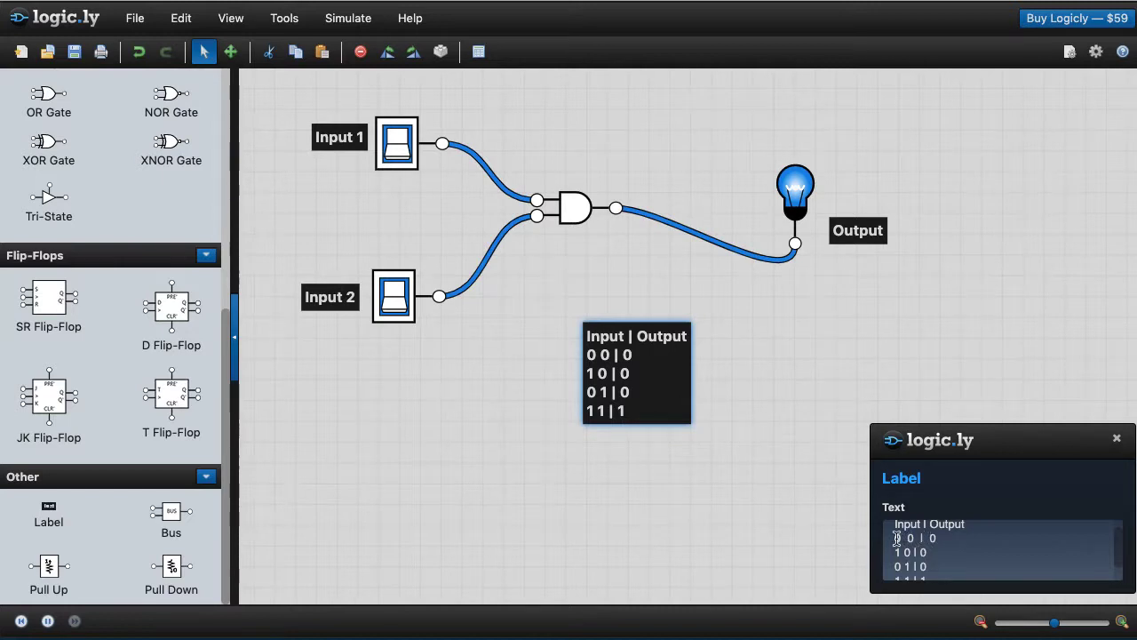
key("BackSpace")
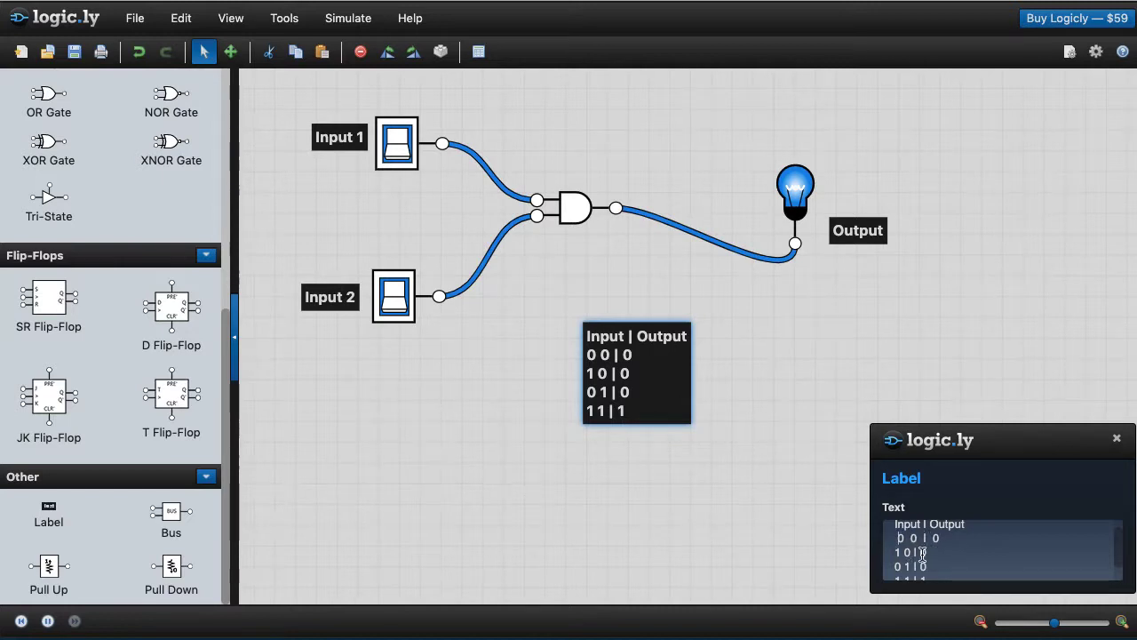
left_click(896, 552)
left_click(925, 553)
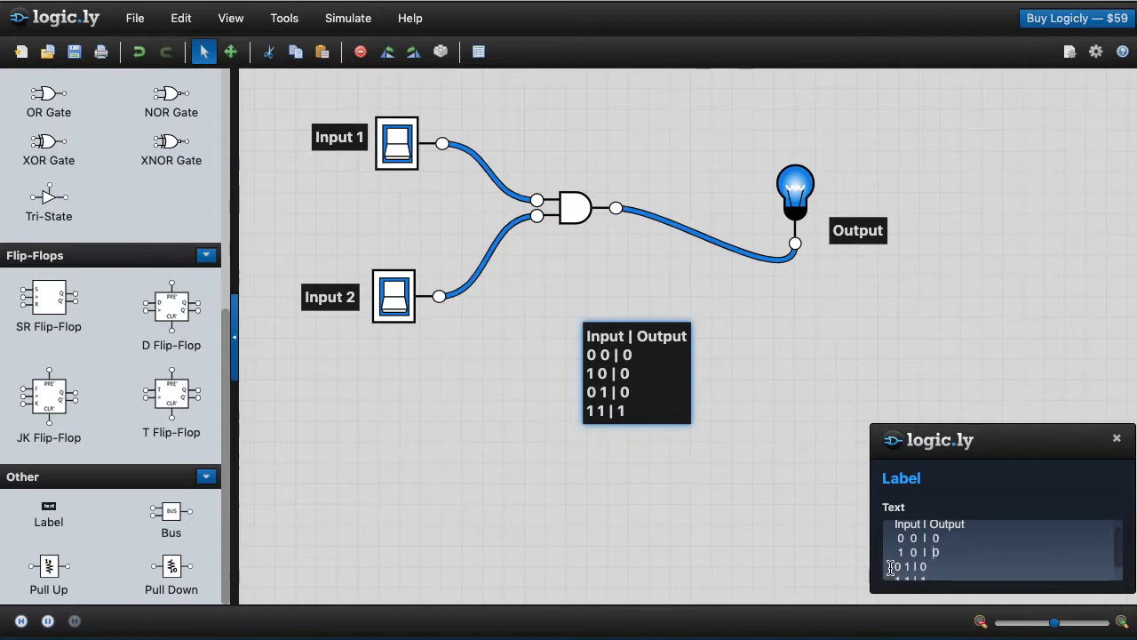
left_click(893, 566)
left_click(922, 569)
left_click(930, 568)
scroll(1121, 549, "down", 1)
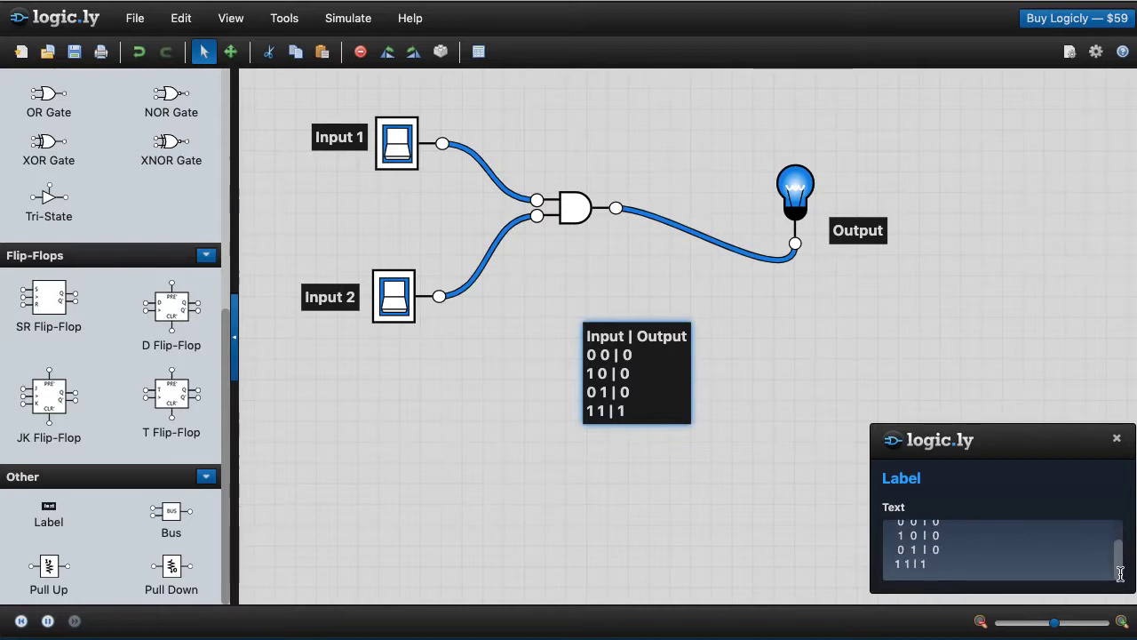
left_click(905, 563)
left_click(791, 512)
left_click(651, 404)
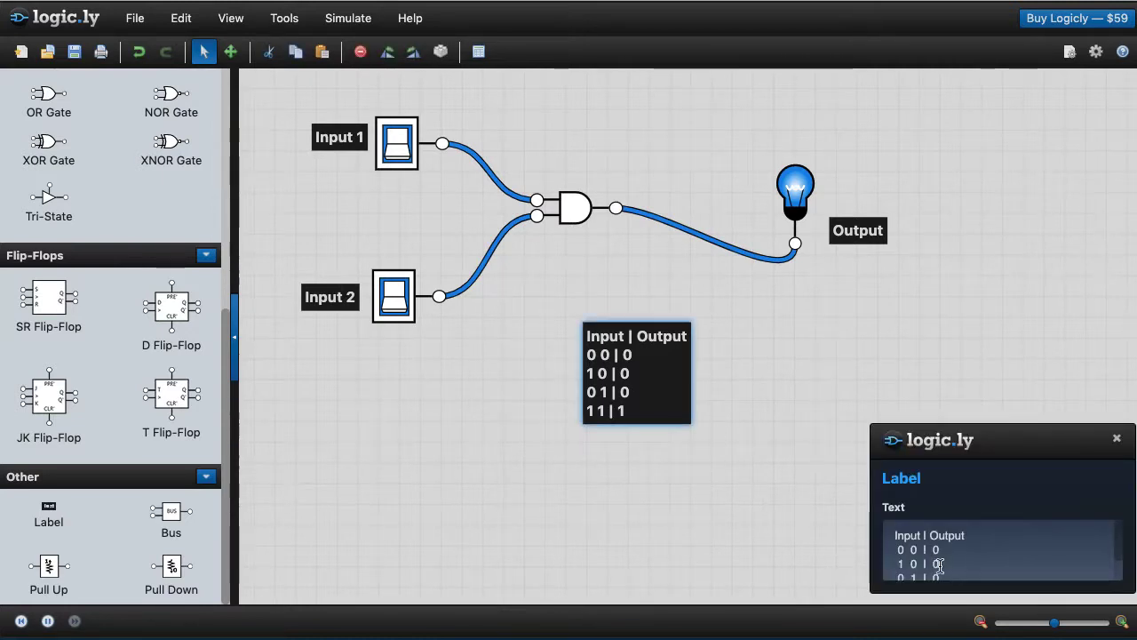
Pad the first truth table row with dots so it reads ".0..0..|..0"
left_click_drag(885, 551, 903, 550)
type("..")
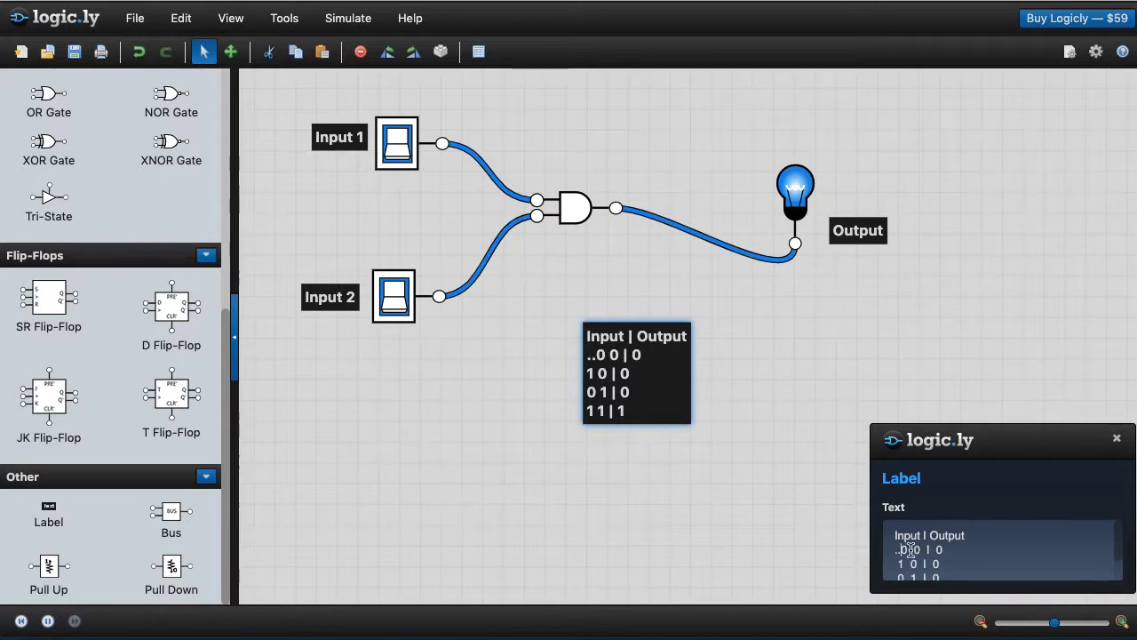
left_click(906, 549)
key("BackSpace")
type("..0")
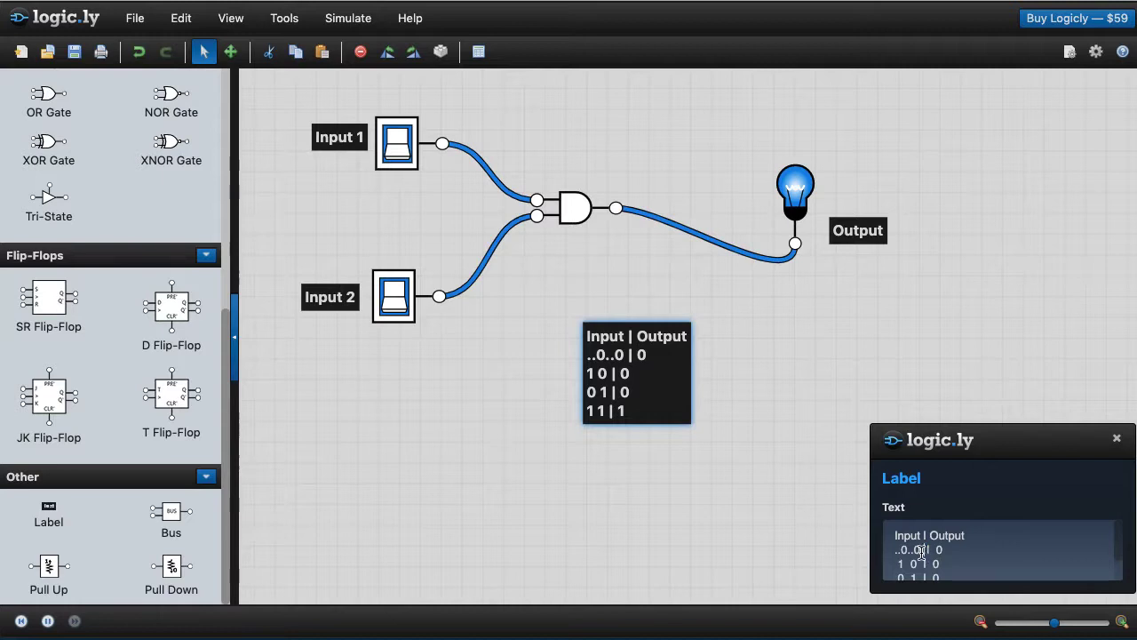
type(".")
key("BackSpace")
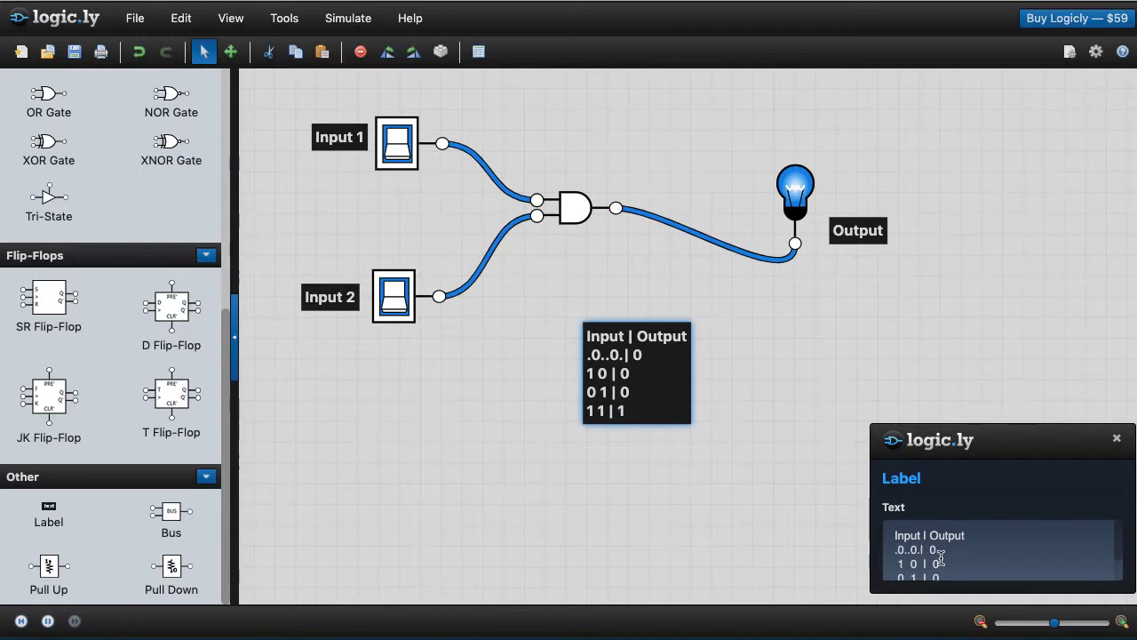
type(".0..")
scroll(900, 563, "down", 1)
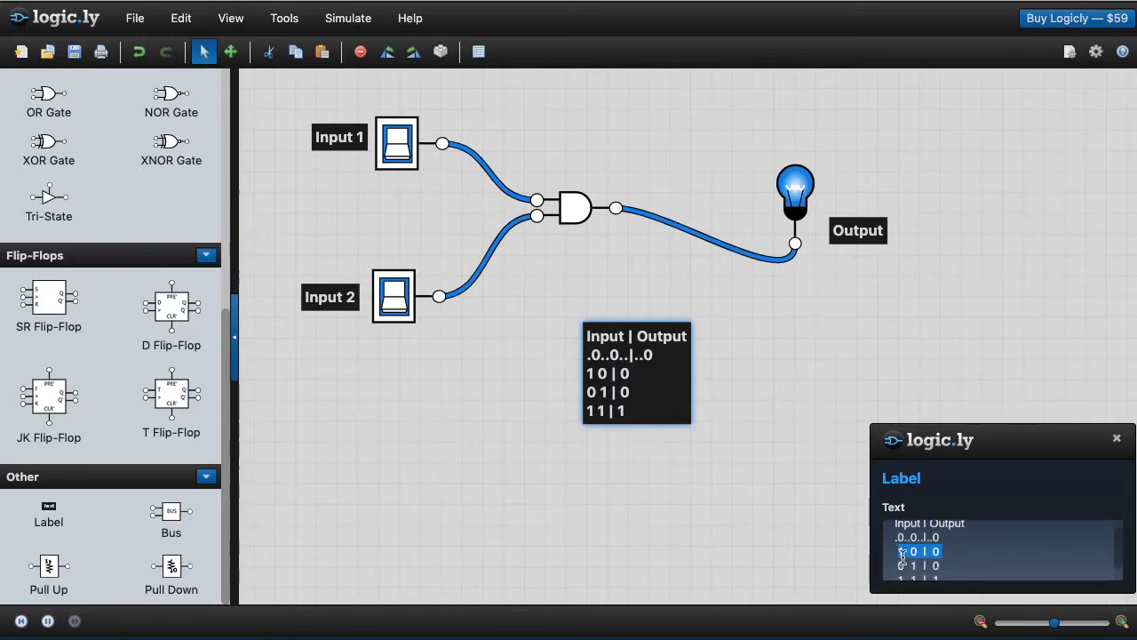
Pad the second truth table row with dots so it reads ".1..0..|..0"
left_click(893, 551)
type(".")
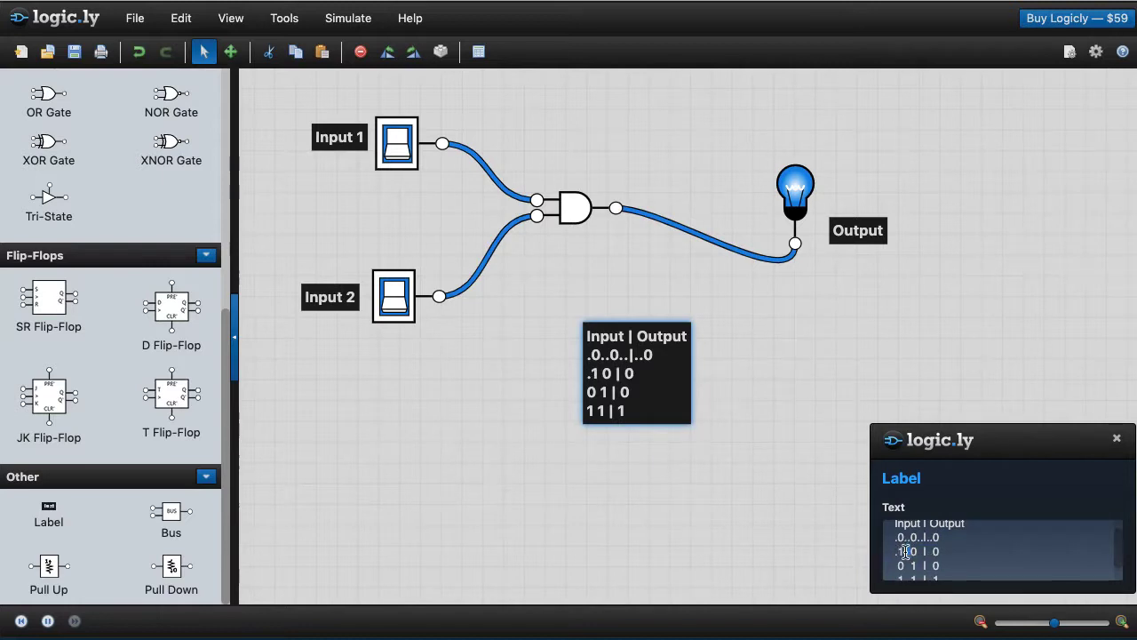
left_click(905, 550)
type("..0")
type("..|")
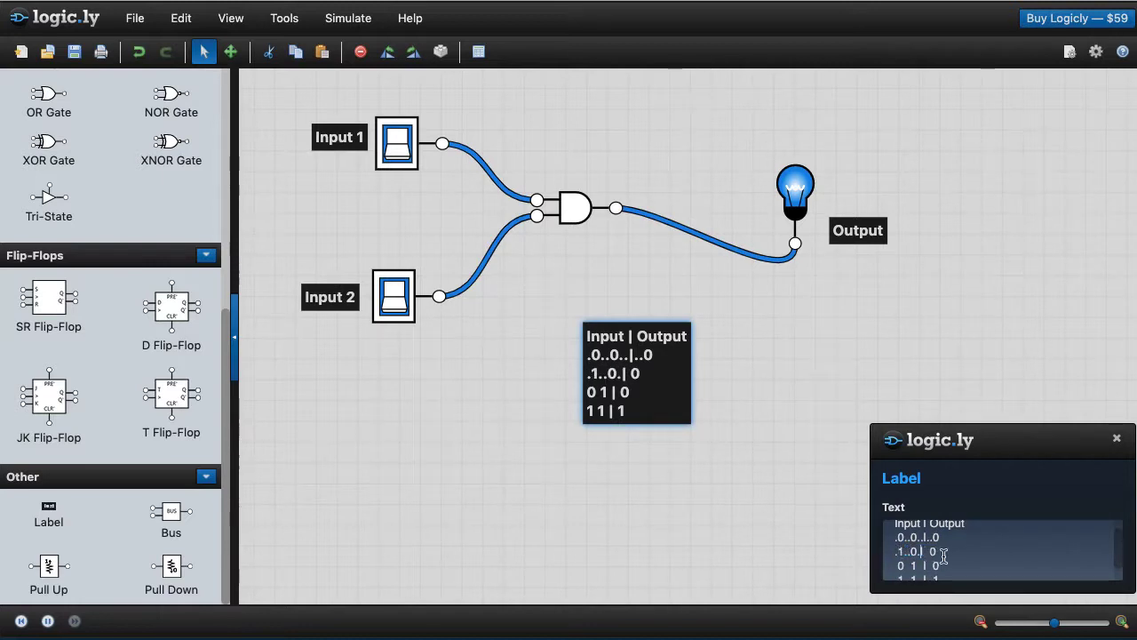
type("..")
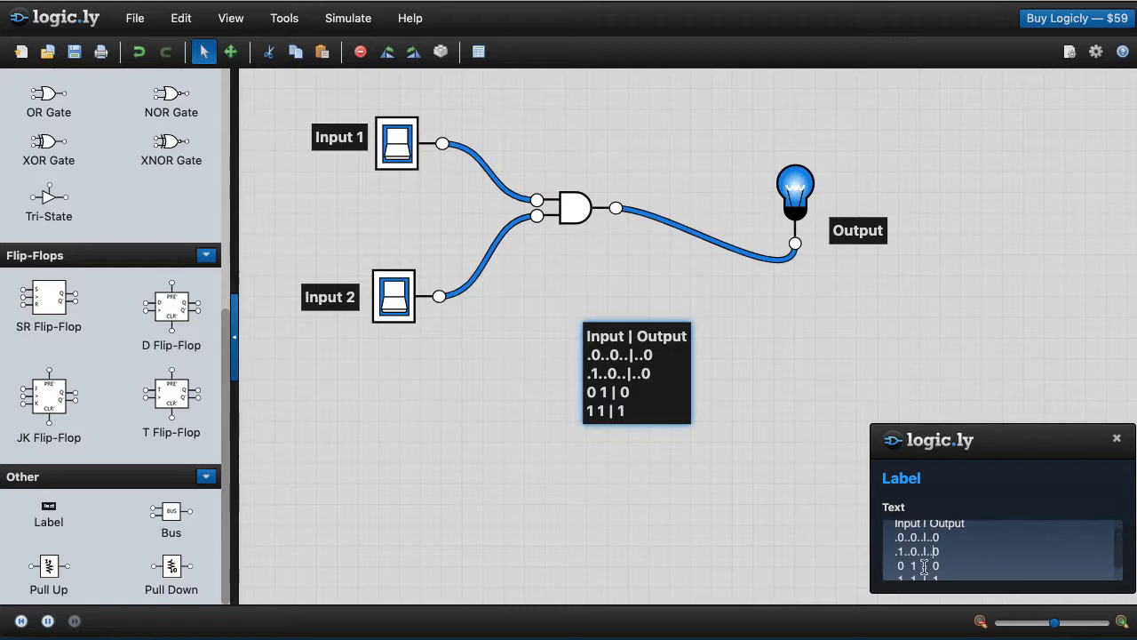
Pad the third truth table row with dots so it reads ".0..1..|..0"
triple_click(890, 565)
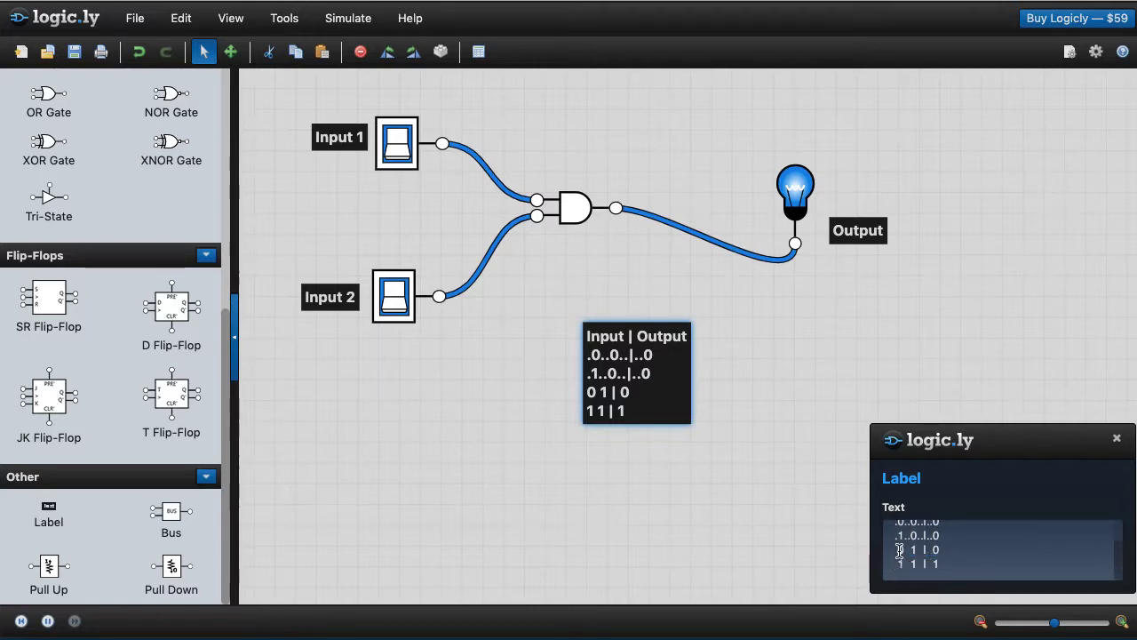
type(".")
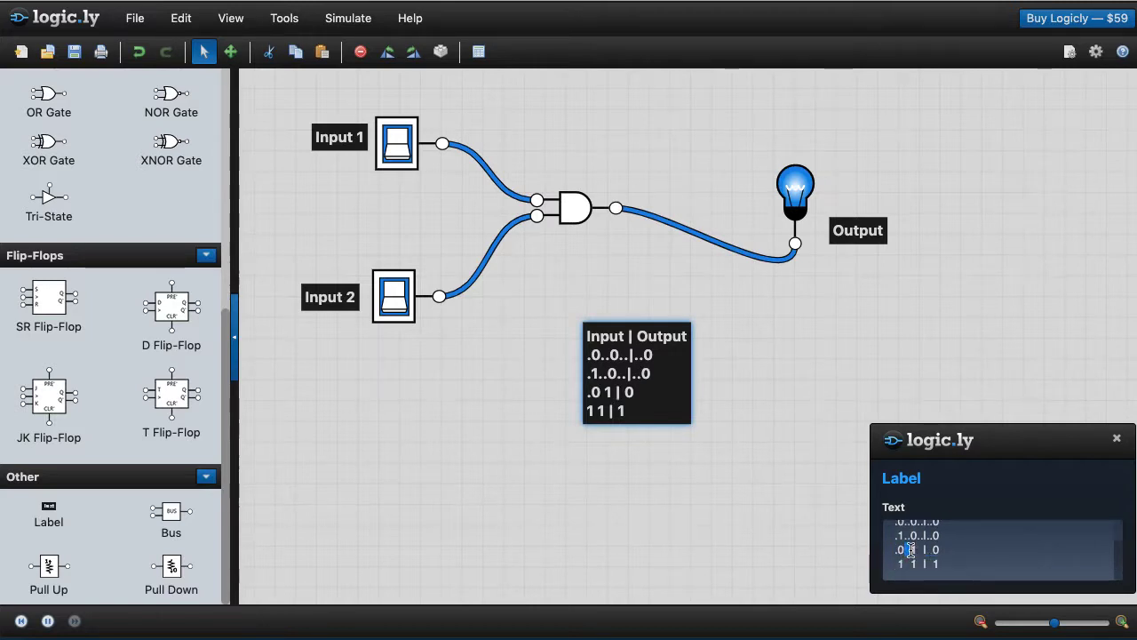
type(".")
left_click(921, 550)
type("..1")
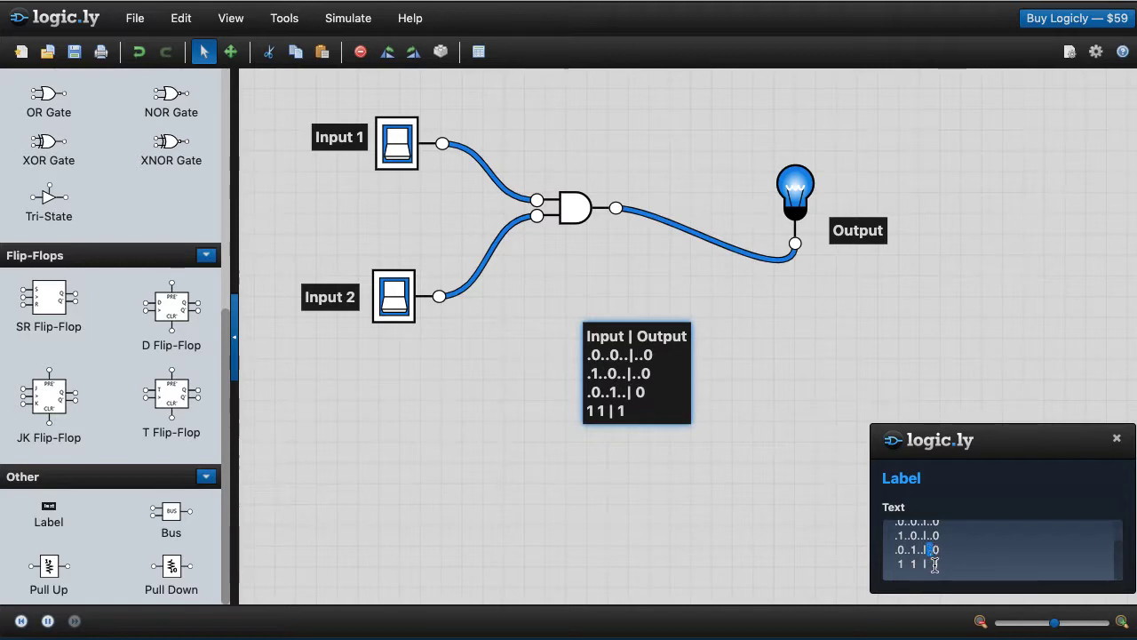
type("..")
Pad the last truth table row with dots so it reads ".1..1..|..1" and close the label's properties
left_click(898, 563)
type(".")
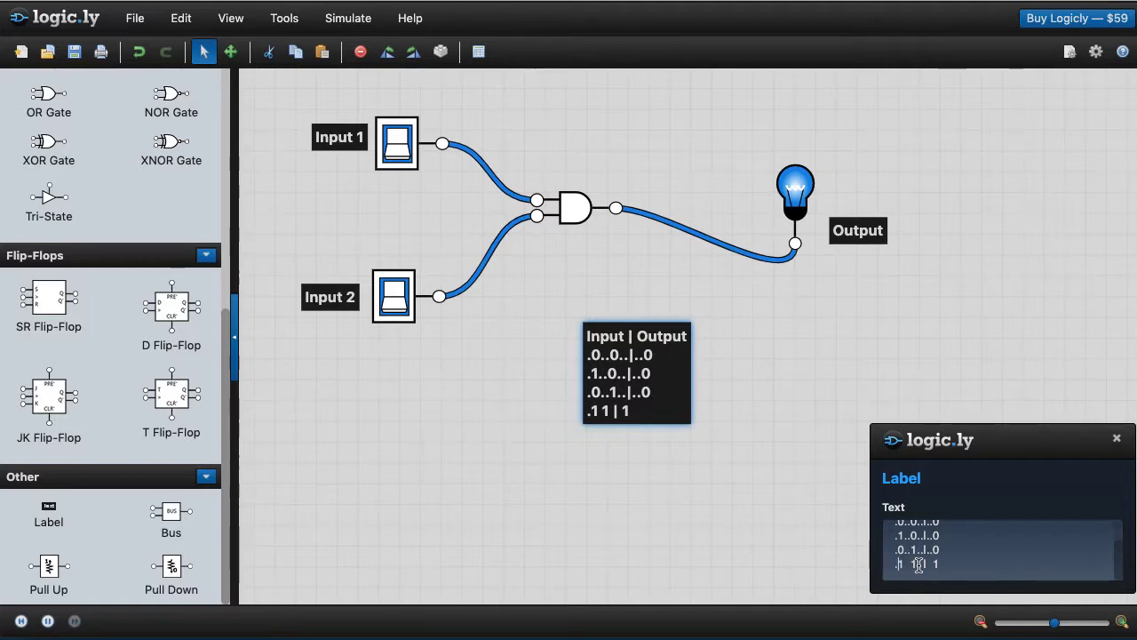
left_click(911, 563)
type("..0")
type("..|")
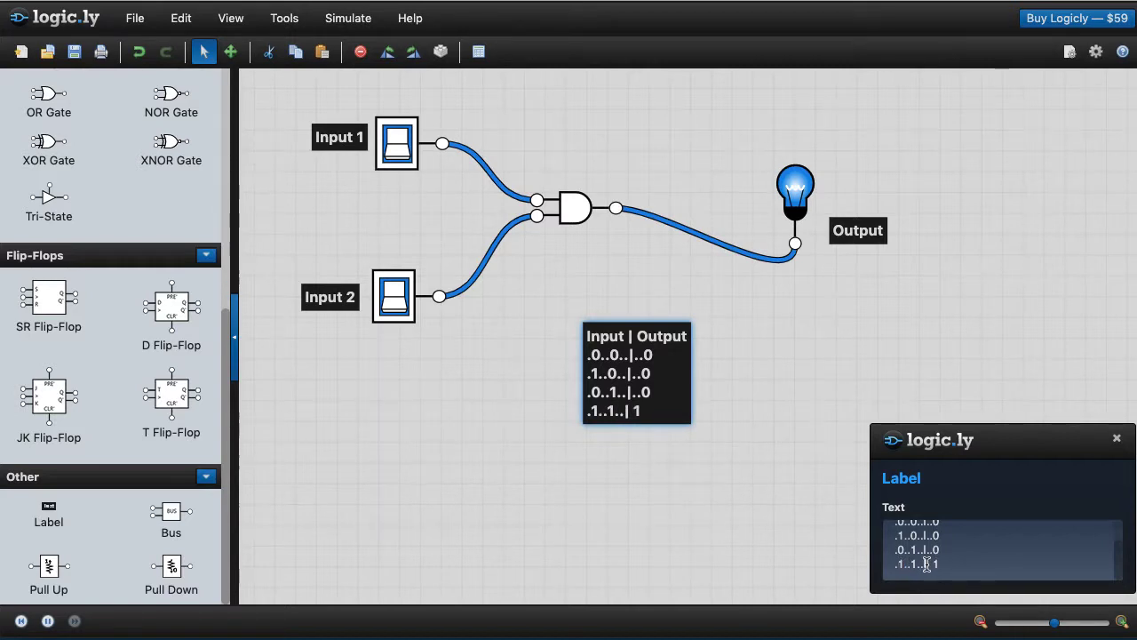
type("..")
type("..")
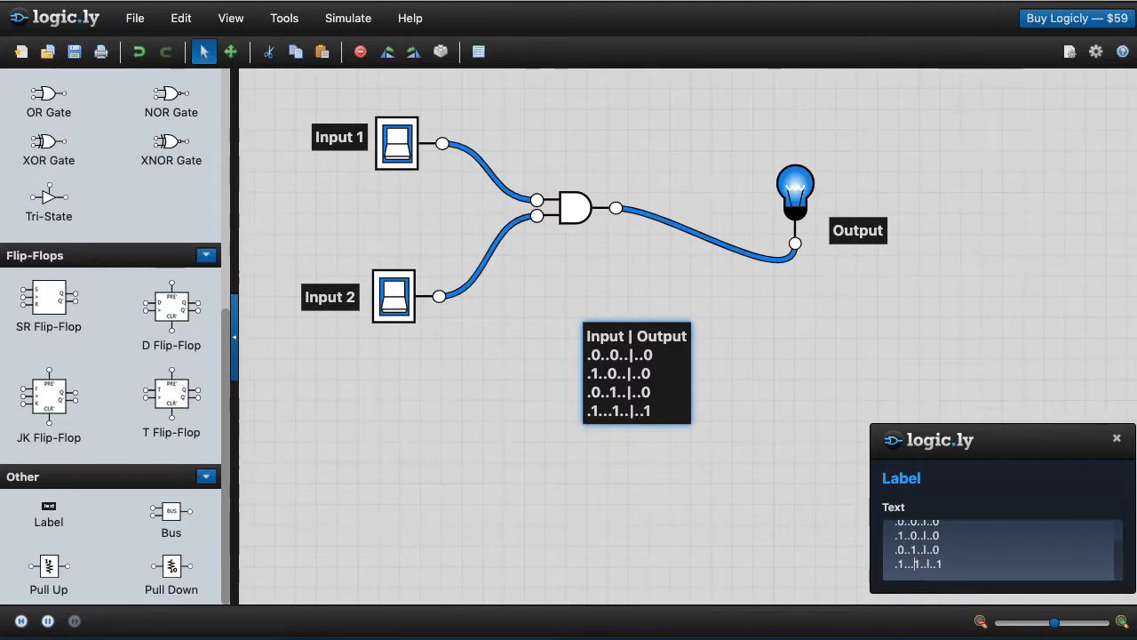
key("BackSpace")
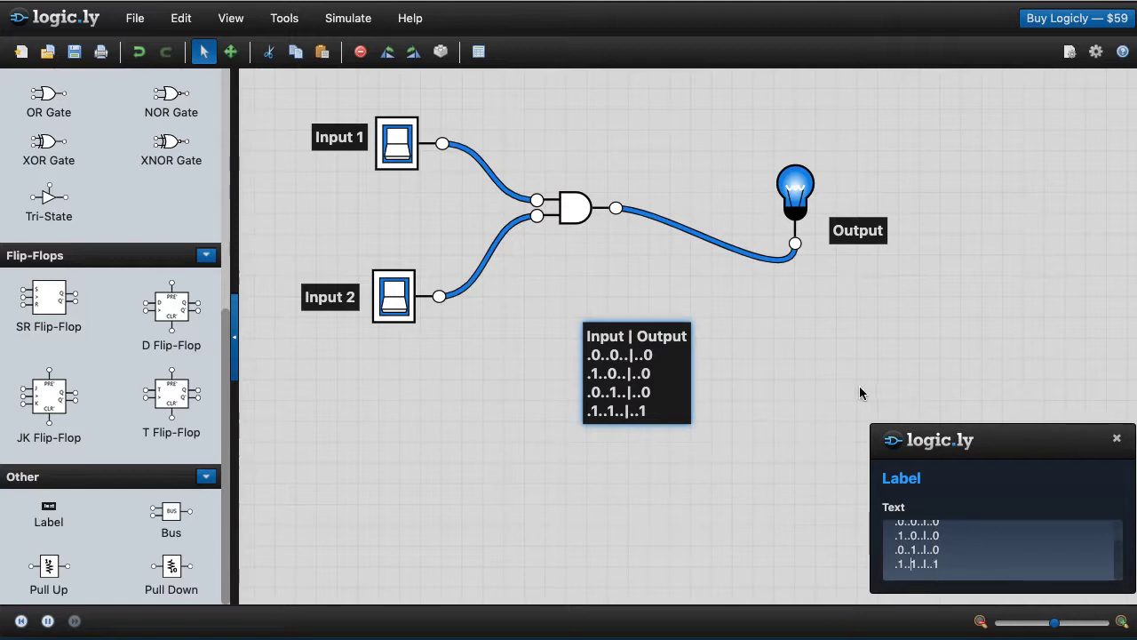
left_click(1116, 438)
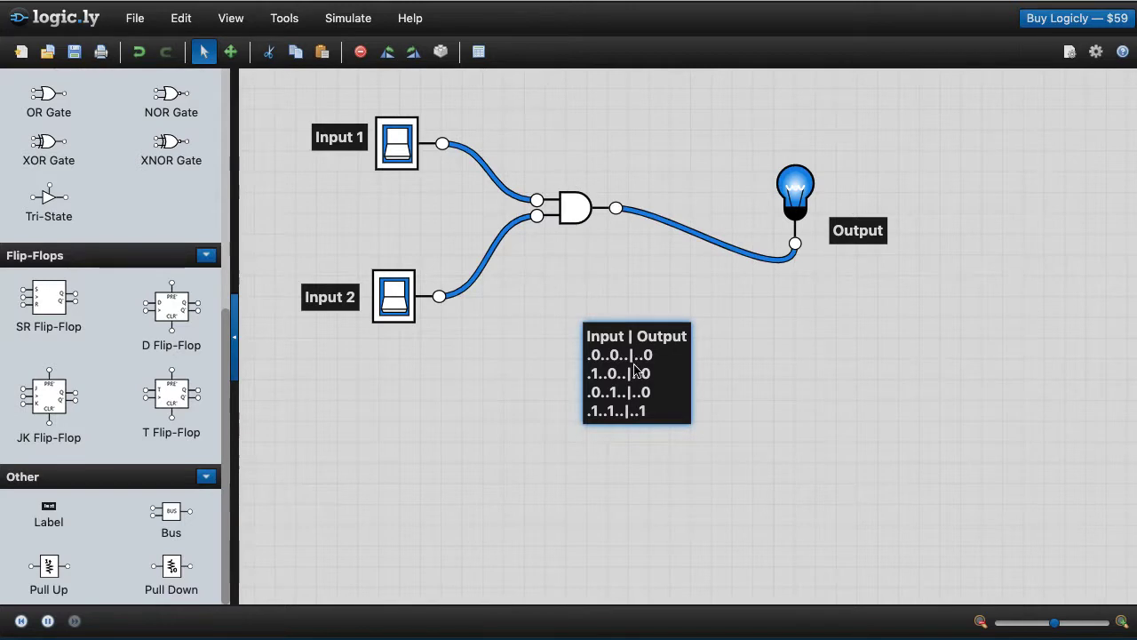
Delete the truth table label and the light bulb along with the wire linking it to the AND gate
key("Delete")
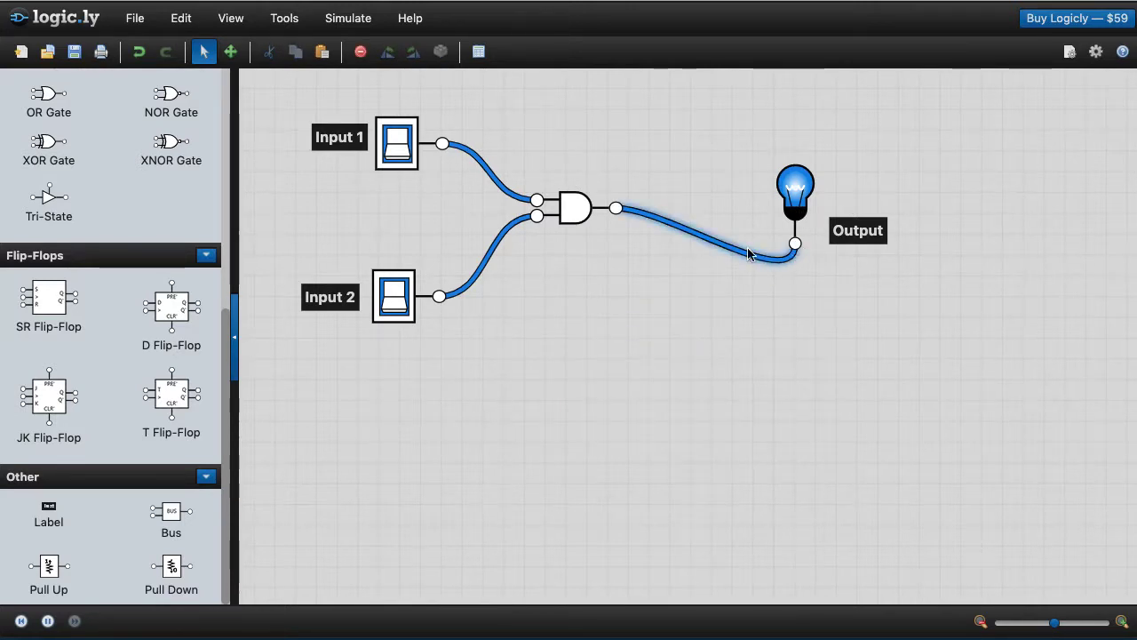
left_click(726, 249)
key("Delete")
left_click(793, 209)
key("Delete")
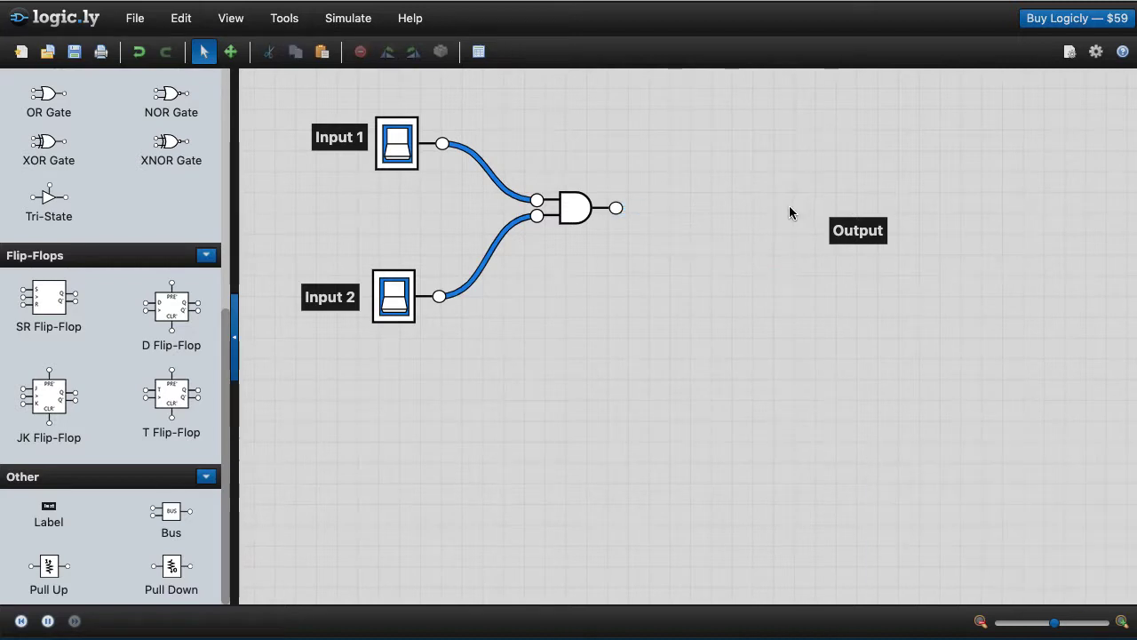
Place an OR gate and a third toggle switch below Input 2, wiring the AND output and the new switch into the OR gate
left_click(52, 99)
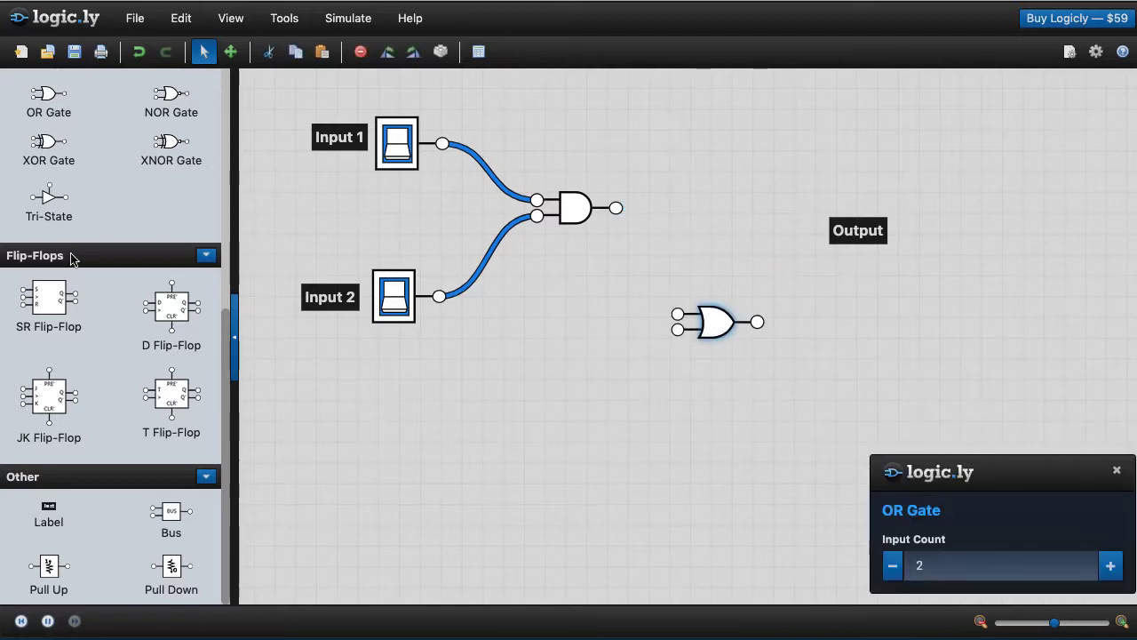
scroll(51, 146, "up", 5)
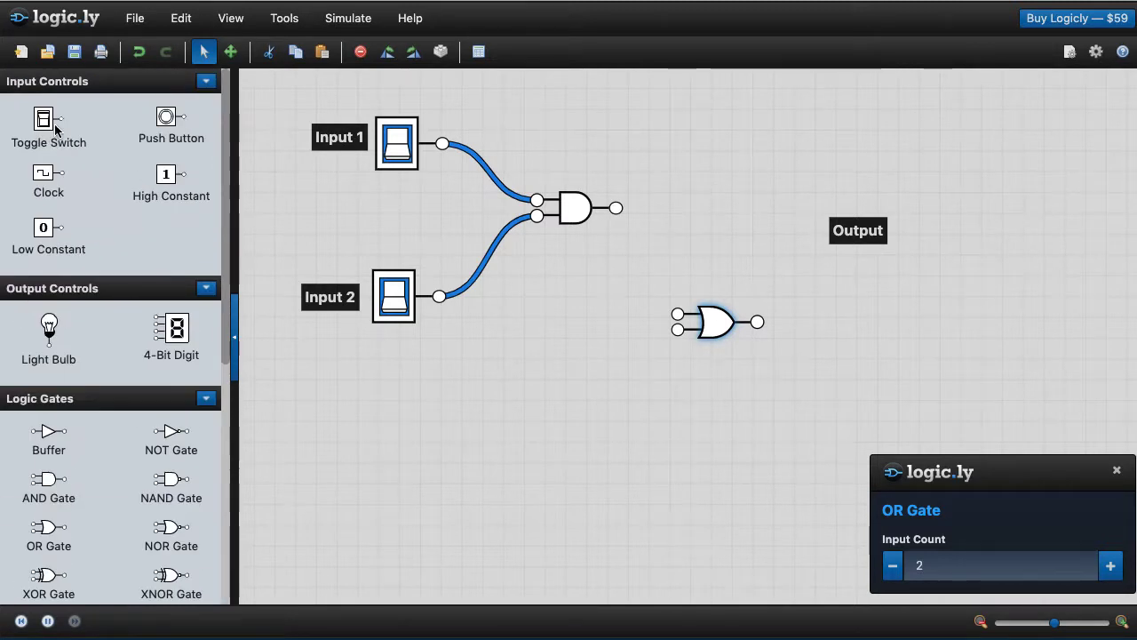
left_click_drag(45, 119, 678, 330)
left_click_drag(616, 207, 677, 315)
Place a light bulb under the Output label and connect it to the OR gate's output
left_click_drag(55, 329, 863, 286)
left_click_drag(756, 322, 863, 335)
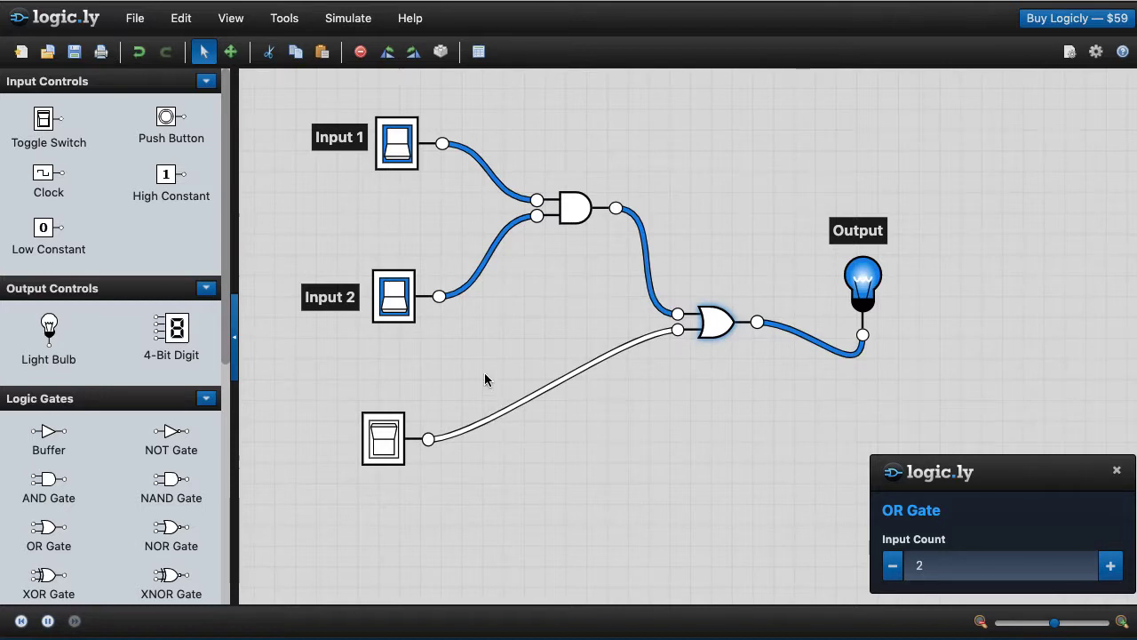
Test the OR gate by toggling the third switch on and off, leaving it switched on
left_click(384, 438)
left_click(383, 438)
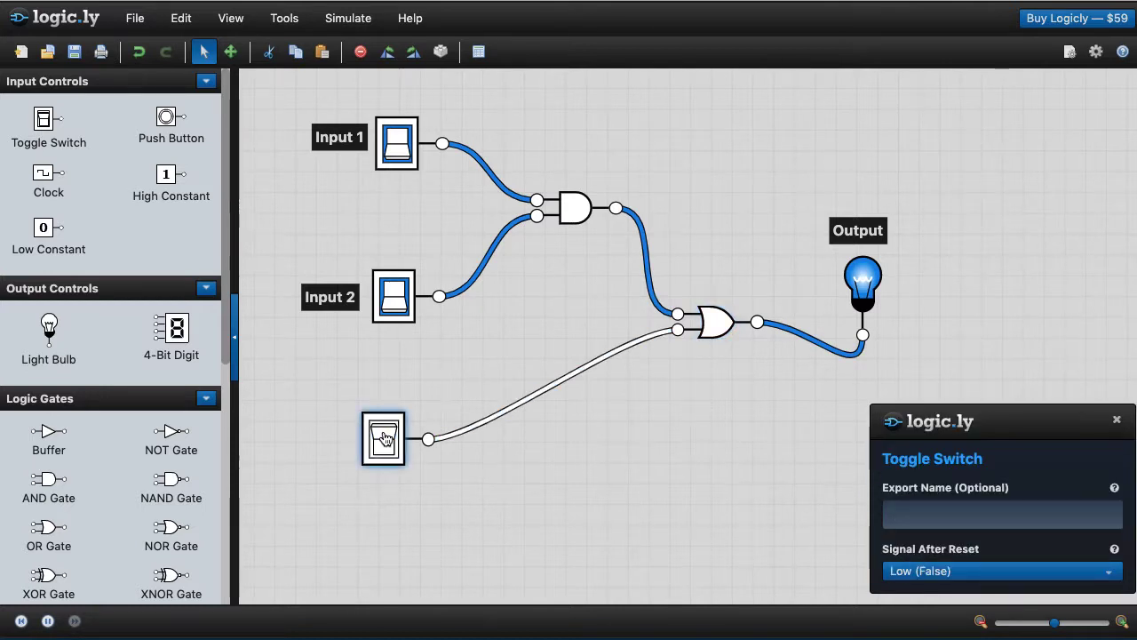
left_click(382, 440)
scroll(112, 440, "down", 5)
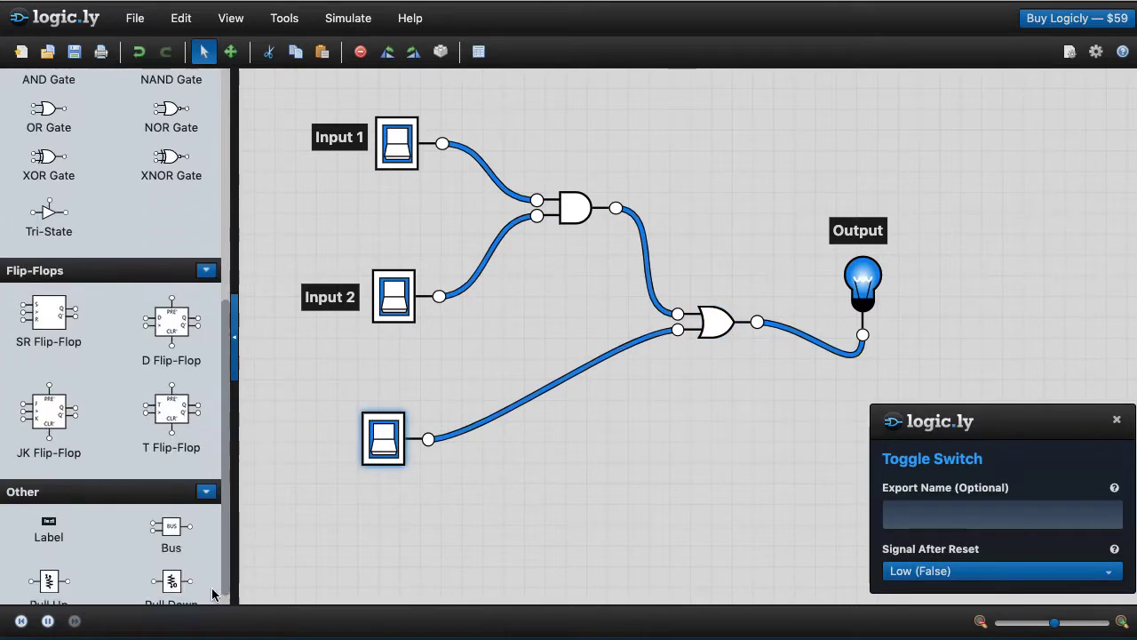
Add a label reading "input 3" beside the third toggle switch and align the switch and label with the inputs above
left_click_drag(53, 506, 324, 437)
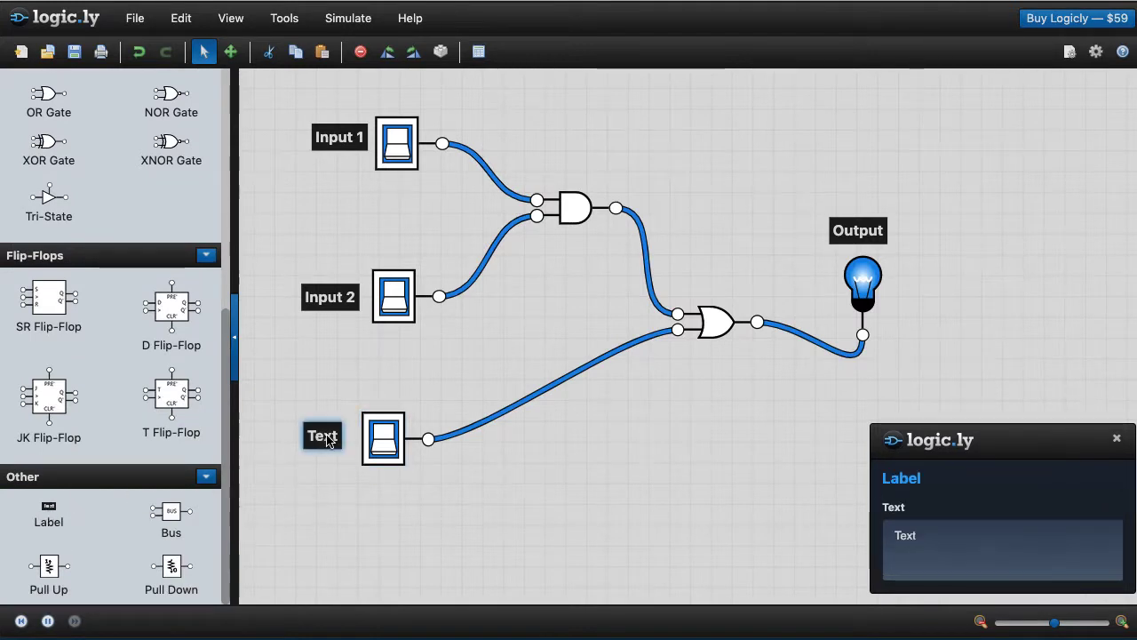
double_click(944, 537)
type("input")
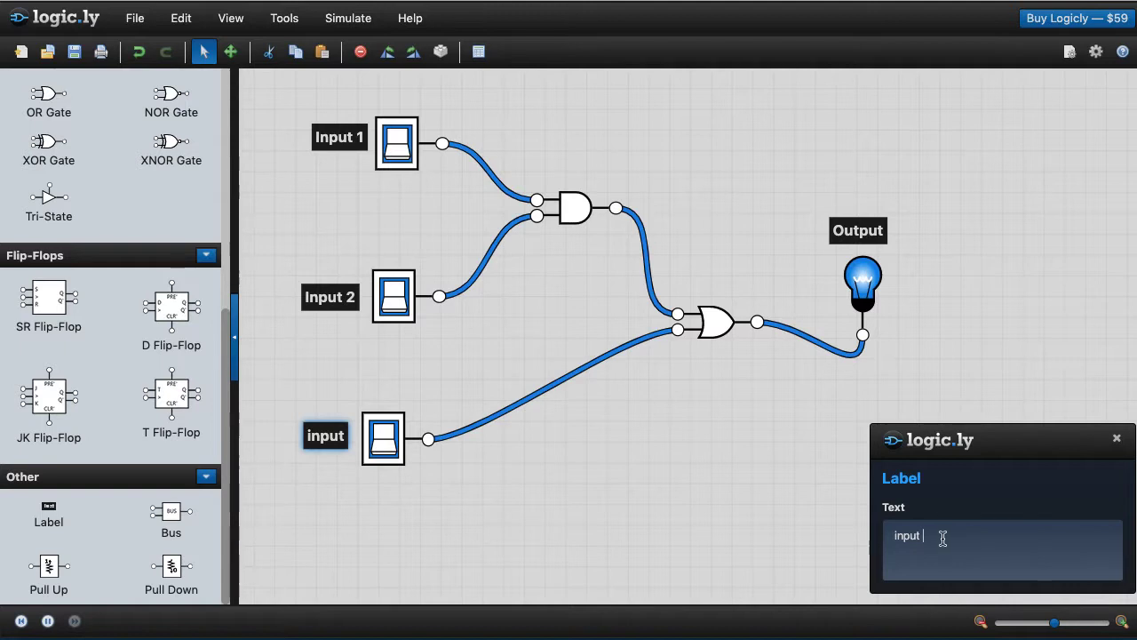
type(" 3")
left_click(498, 373)
left_click_drag(356, 431, 346, 430)
left_click(502, 369)
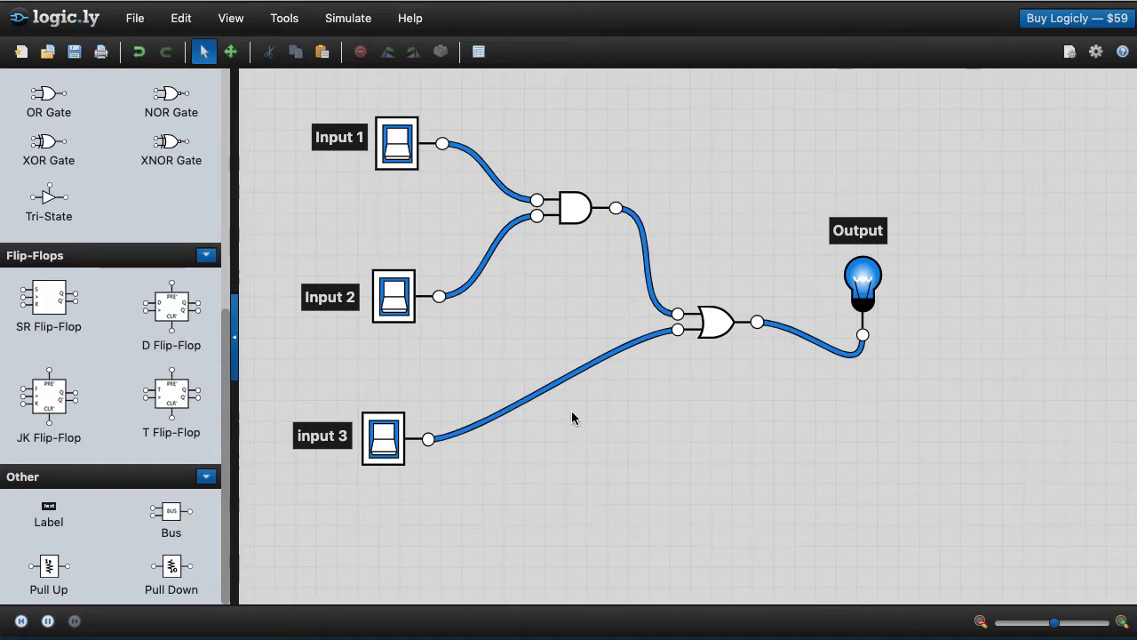
left_click_drag(381, 412, 397, 409)
left_click_drag(327, 436, 338, 431)
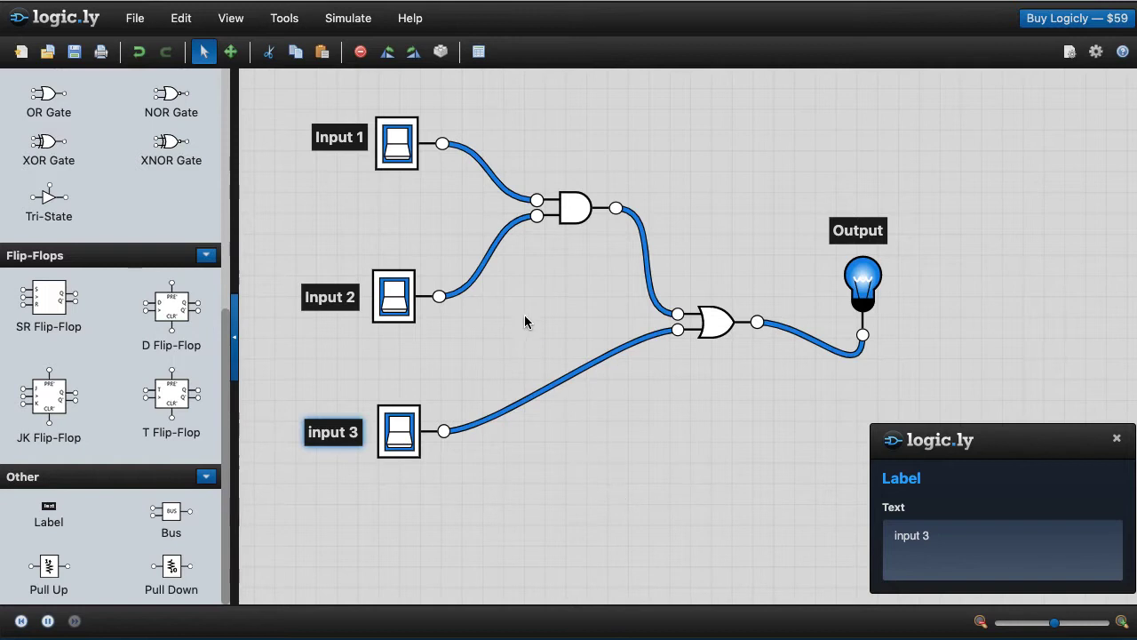
Test the combined circuit by toggling Inputs 1, 2 and 3, ending with all three switches off
left_click(397, 302)
left_click(398, 150)
left_click(399, 153)
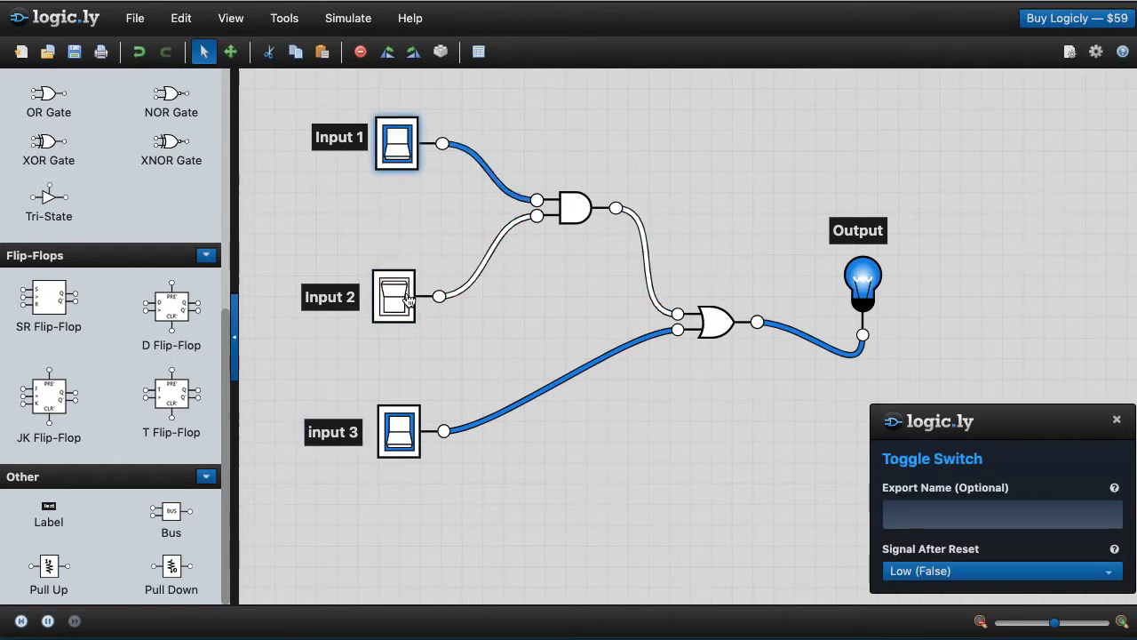
left_click(393, 292)
left_click(399, 430)
left_click(392, 286)
left_click(397, 159)
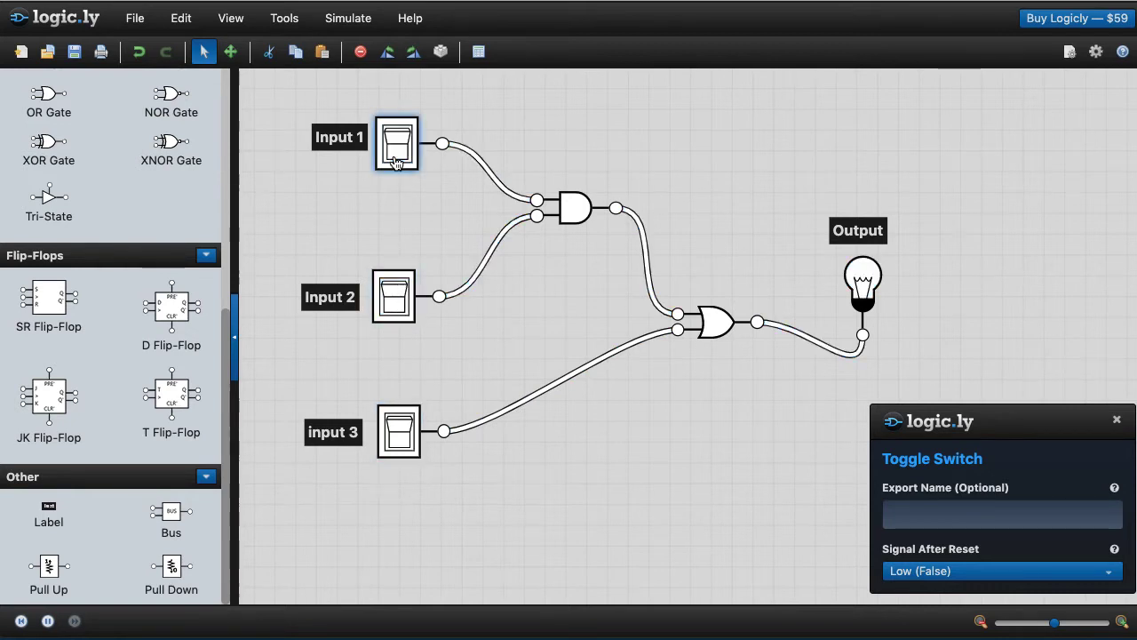
Turn on Input 1 and test Inputs 2 and 3 on and off in turn, leaving only Input 1 on
left_click(397, 160)
left_click(395, 300)
left_click(395, 301)
left_click(399, 433)
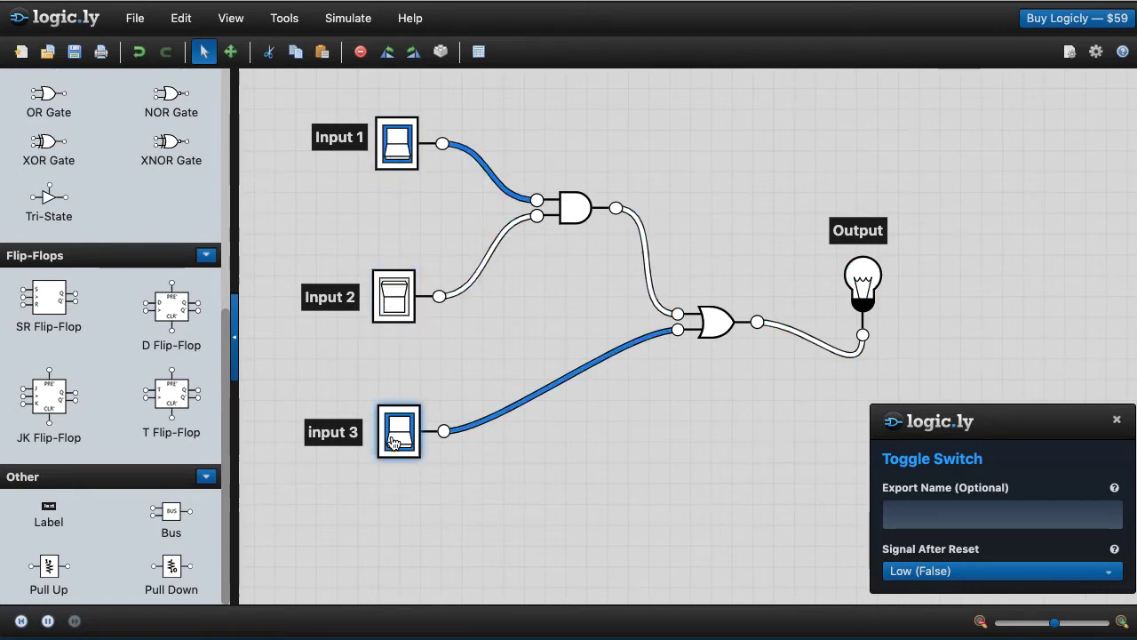
left_click(399, 433)
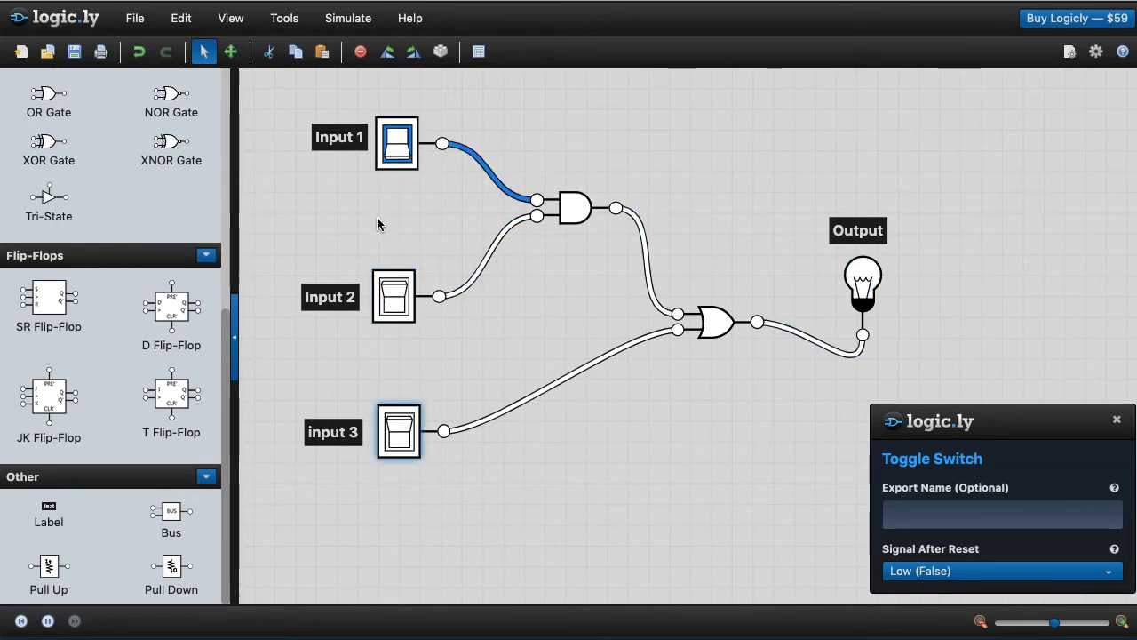